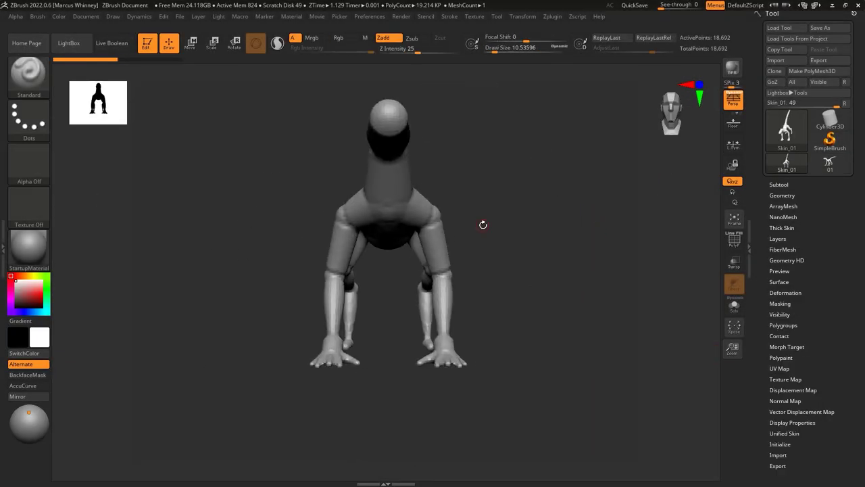
Switch to a resized smoothing brush and zoom in on the front legs.
{"action": "key", "text": "b"}
{"action": "key", "text": "Escape"}
{"action": "left_click_drag", "start_coordinate": [490, 158], "coordinate": [540, 122]}
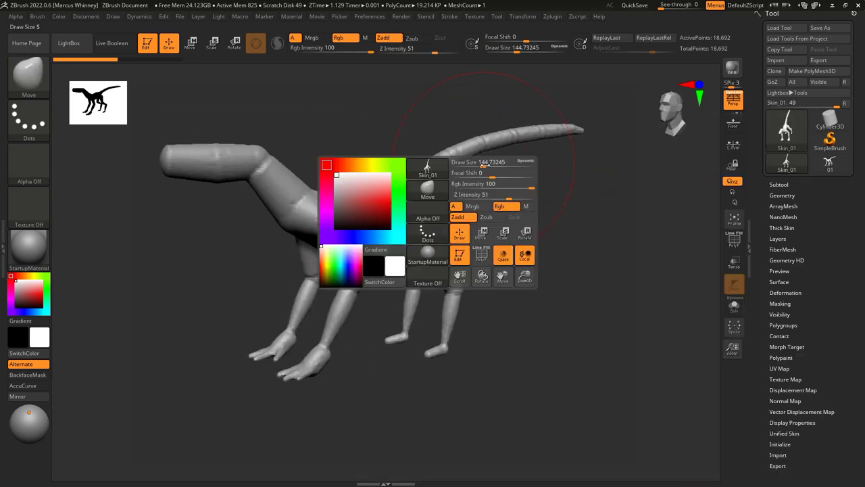
{"action": "left_click_drag", "start_coordinate": [613, 152], "coordinate": [500, 218]}
With the Move brush (B, M, V), pull the chest bulge forward and upward.
{"action": "key", "text": "b"}
{"action": "key", "text": "m"}
{"action": "key", "text": "v"}
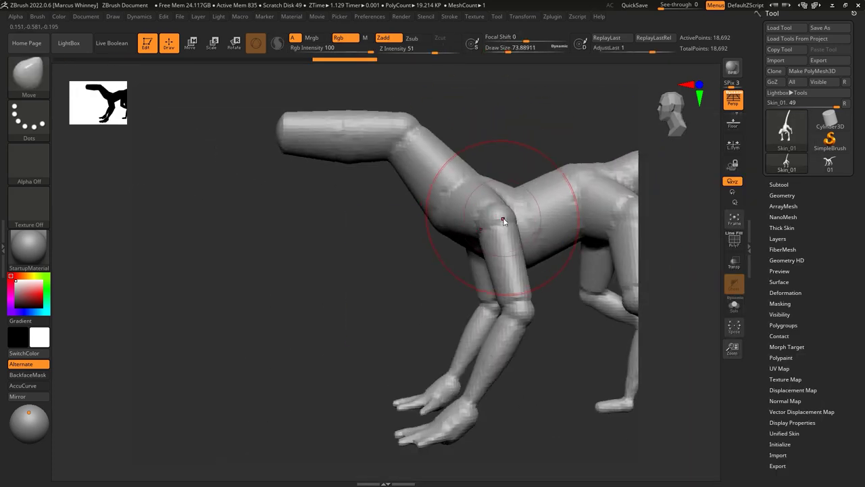
{"action": "left_click_drag", "start_coordinate": [545, 296], "coordinate": [581, 273]}
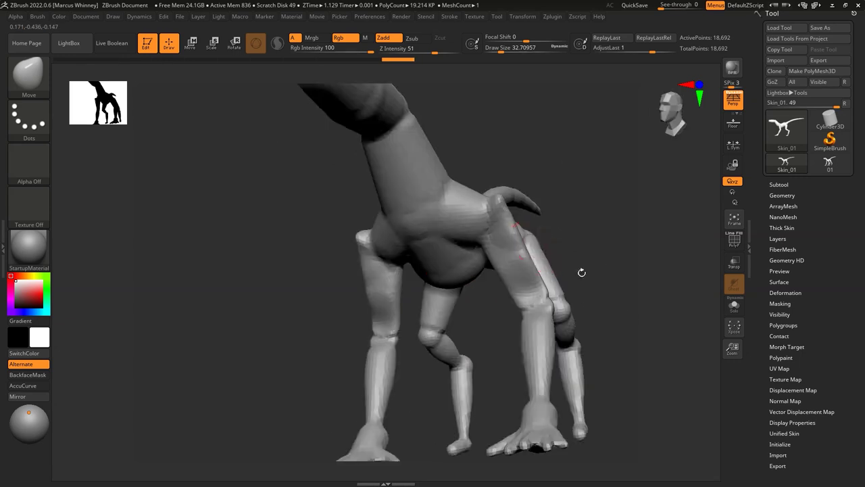
{"action": "left_click_drag", "start_coordinate": [456, 228], "coordinate": [454, 201]}
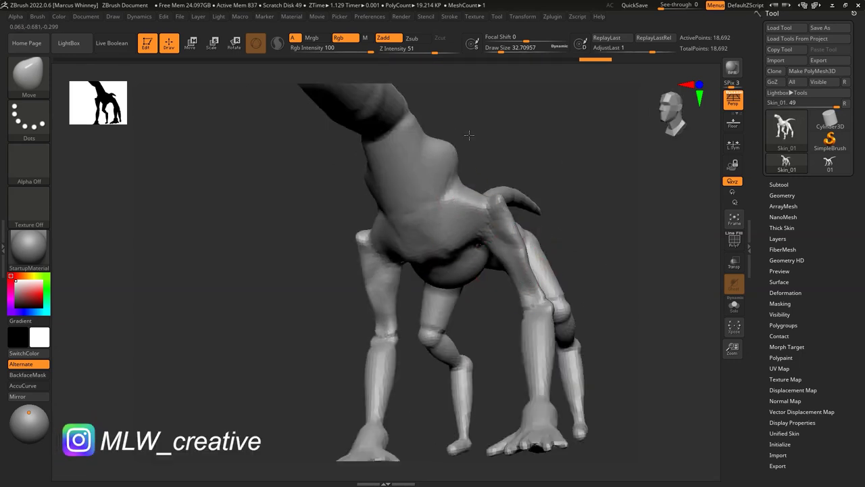
{"action": "left_click_drag", "start_coordinate": [502, 124], "coordinate": [402, 218]}
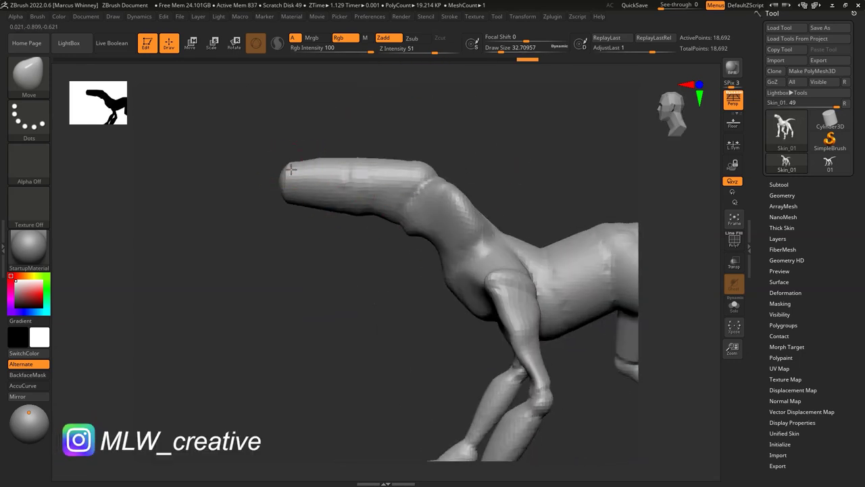
{"action": "key", "text": "f"}
Reselect the Move brush and reshape the leg forms from low, close-up views.
{"action": "mouse_move", "coordinate": [516, 149]}
{"action": "left_mouse_down"}
{"action": "mouse_move", "coordinate": [536, 142]}
{"action": "mouse_move", "coordinate": [309, 202]}
{"action": "mouse_move", "coordinate": [251, 232]}
{"action": "mouse_move", "coordinate": [594, 173]}
{"action": "mouse_move", "coordinate": [525, 257]}
{"action": "mouse_move", "coordinate": [358, 174]}
{"action": "mouse_move", "coordinate": [476, 195]}
{"action": "left_mouse_up"}
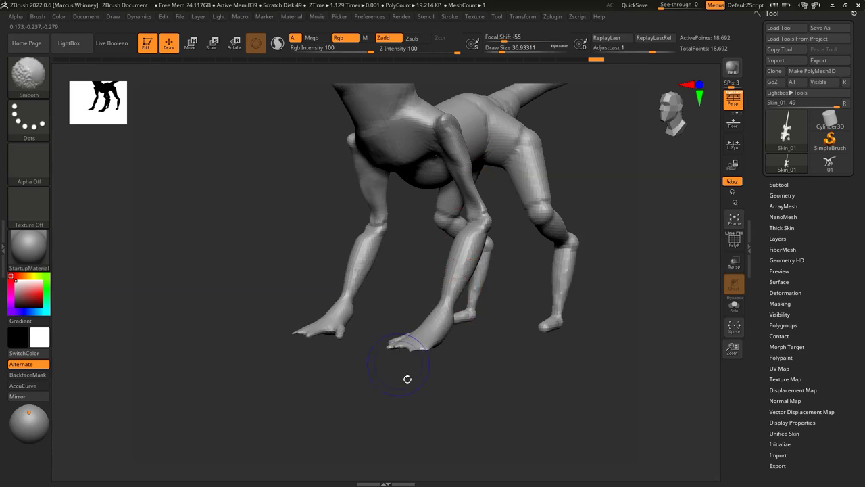
{"action": "left_click_drag", "start_coordinate": [408, 379], "coordinate": [455, 286]}
{"action": "mouse_move", "coordinate": [468, 257]}
{"action": "left_mouse_down"}
{"action": "mouse_move", "coordinate": [545, 286]}
{"action": "mouse_move", "coordinate": [490, 237]}
{"action": "left_mouse_up"}
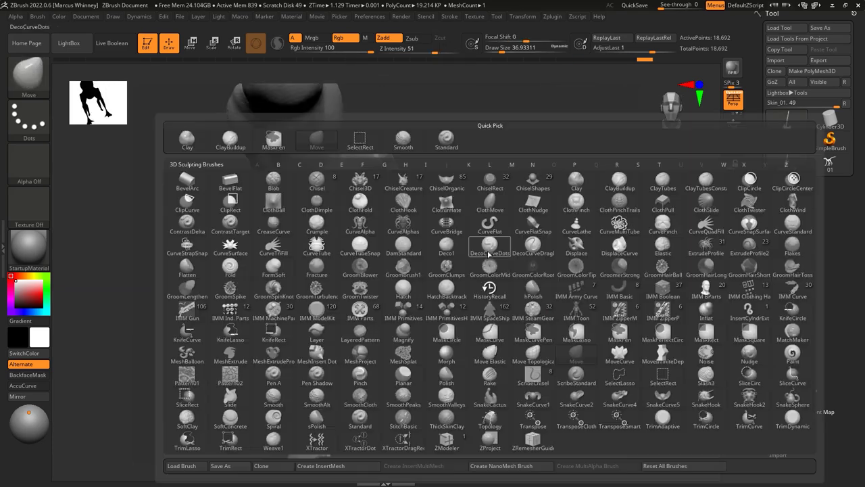
{"action": "left_click_drag", "start_coordinate": [460, 349], "coordinate": [434, 251]}
{"action": "key", "text": "b"}
{"action": "key", "text": "m"}
{"action": "key", "text": "v"}
{"action": "mouse_move", "coordinate": [454, 223]}
{"action": "left_mouse_down"}
{"action": "mouse_move", "coordinate": [443, 189]}
{"action": "mouse_move", "coordinate": [406, 223]}
{"action": "mouse_move", "coordinate": [419, 203]}
{"action": "left_mouse_up"}
{"action": "key", "text": "space"}
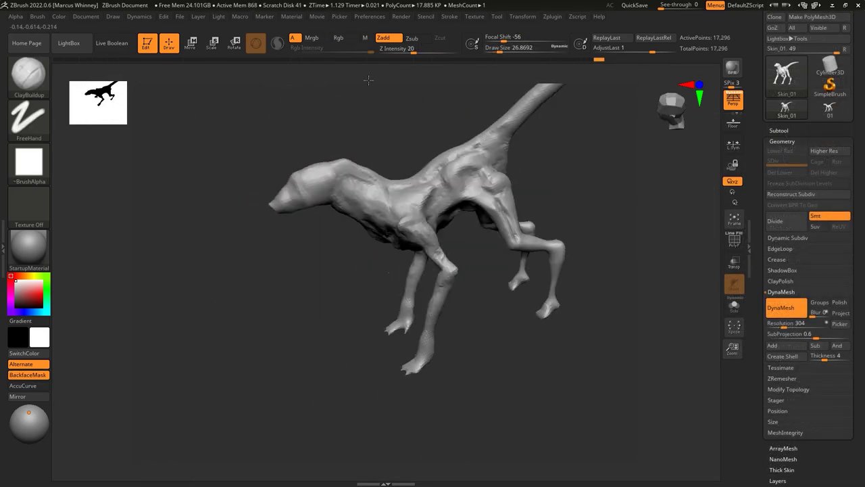
Adjust the head and body forms with the Move brush from side and underside views.
{"action": "mouse_move", "coordinate": [457, 133]}
{"action": "left_mouse_down"}
{"action": "mouse_move", "coordinate": [405, 175]}
{"action": "mouse_move", "coordinate": [367, 228]}
{"action": "mouse_move", "coordinate": [465, 150]}
{"action": "mouse_move", "coordinate": [402, 203]}
{"action": "mouse_move", "coordinate": [570, 170]}
{"action": "mouse_move", "coordinate": [391, 205]}
{"action": "left_mouse_up"}
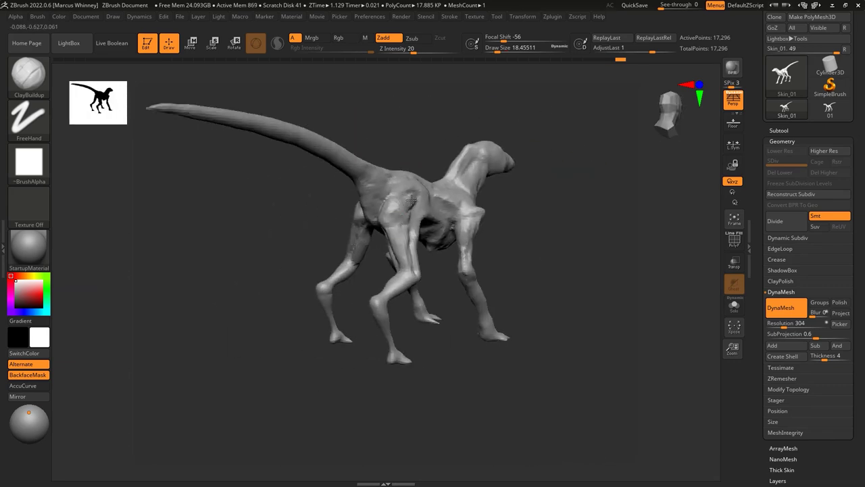
{"action": "mouse_move", "coordinate": [392, 211]}
{"action": "left_mouse_down"}
{"action": "mouse_move", "coordinate": [473, 229]}
{"action": "mouse_move", "coordinate": [485, 207]}
{"action": "left_mouse_up"}
{"action": "key", "text": "b"}
{"action": "key", "text": "m"}
{"action": "key", "text": "v"}
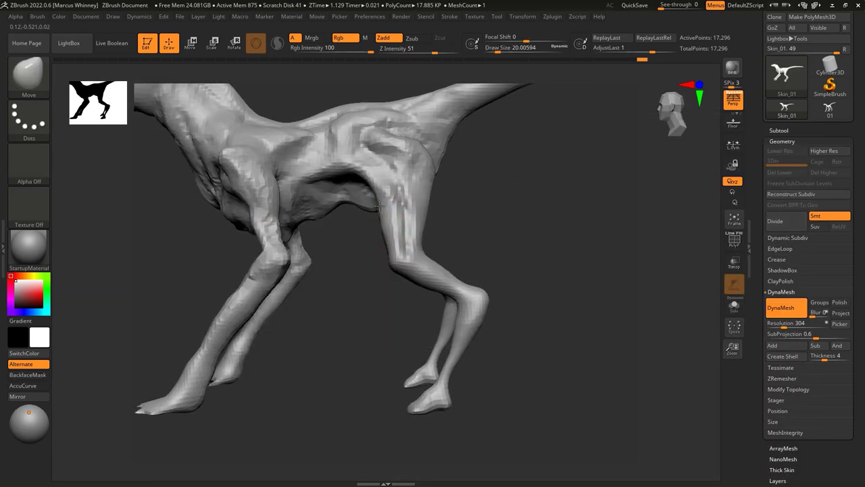
{"action": "right_click_drag", "start_coordinate": [347, 159], "coordinate": [335, 175]}
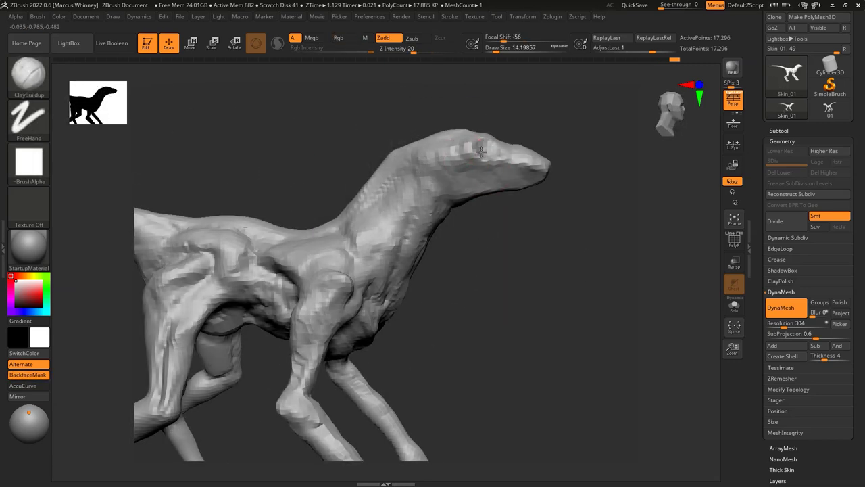
{"action": "right_click_drag", "start_coordinate": [480, 151], "coordinate": [532, 177]}
{"action": "right_click_drag", "start_coordinate": [482, 235], "coordinate": [479, 207]}
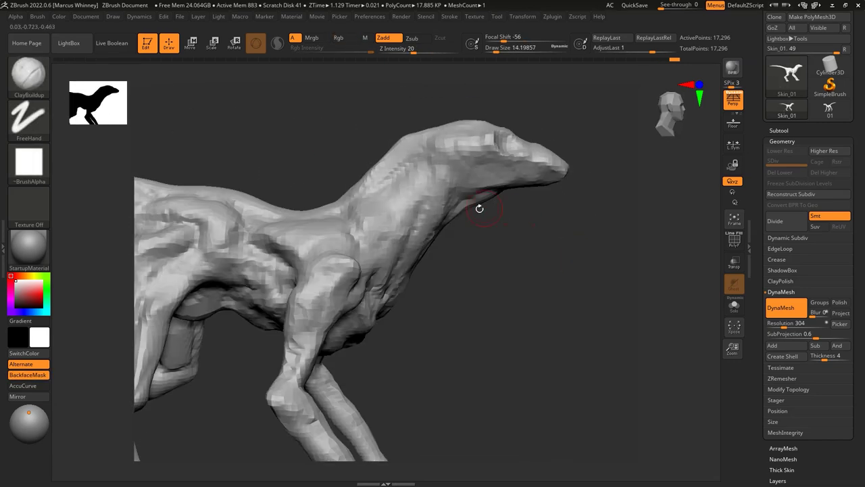
Carve creases with a smaller crease brush, then mask the lower jaw.
{"action": "key", "text": "b"}
{"action": "key", "text": "m"}
{"action": "key", "text": "p"}
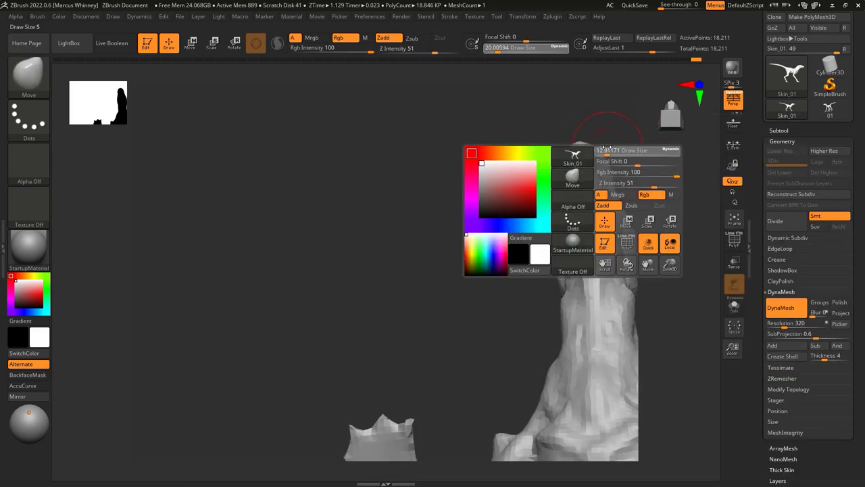
{"action": "left_click_drag", "start_coordinate": [606, 150], "coordinate": [607, 170]}
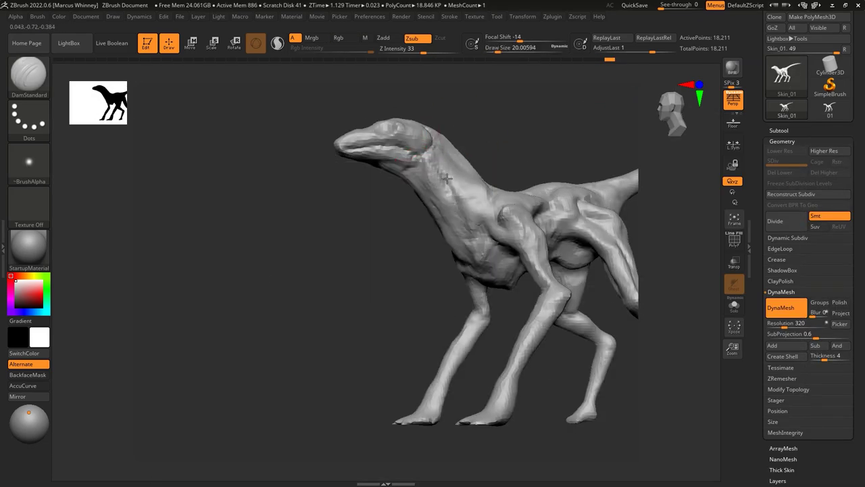
{"action": "right_click_drag", "start_coordinate": [446, 178], "coordinate": [478, 212]}
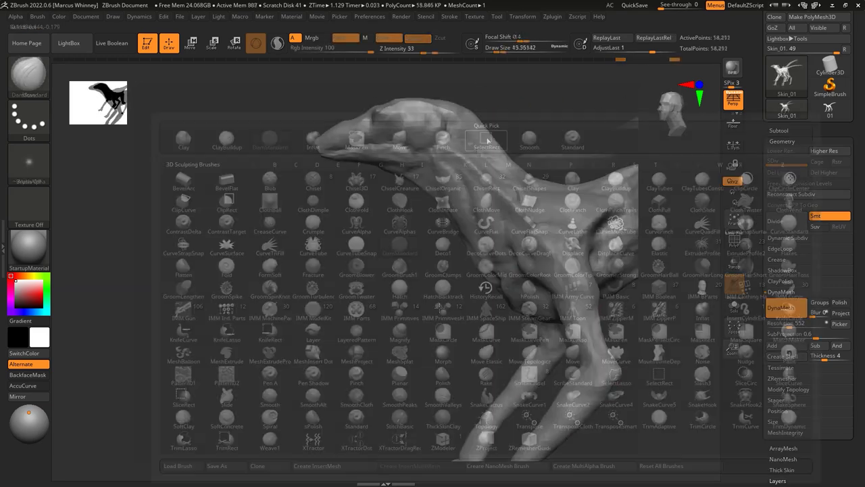
{"action": "left_click_drag", "start_coordinate": [458, 175], "coordinate": [459, 176], "text": "ctrl"}
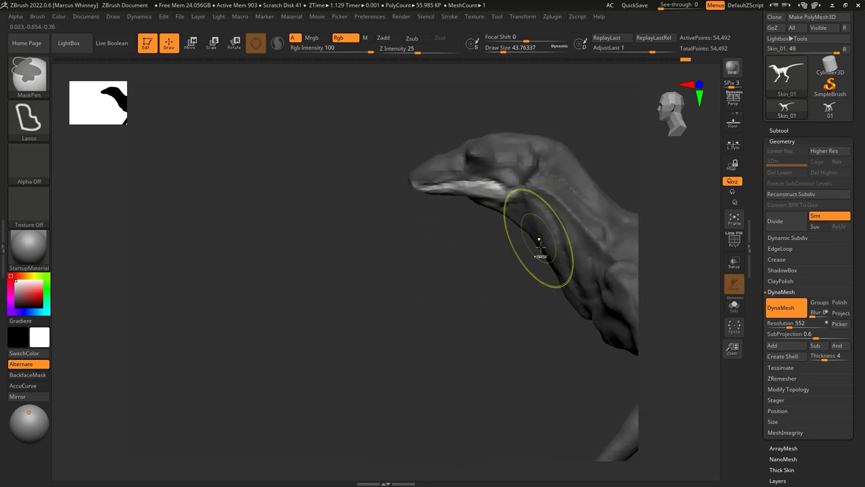
Rotate the masked lower jaw open with Move Transpose so the mouth gapes wide.
{"action": "key", "text": "w"}
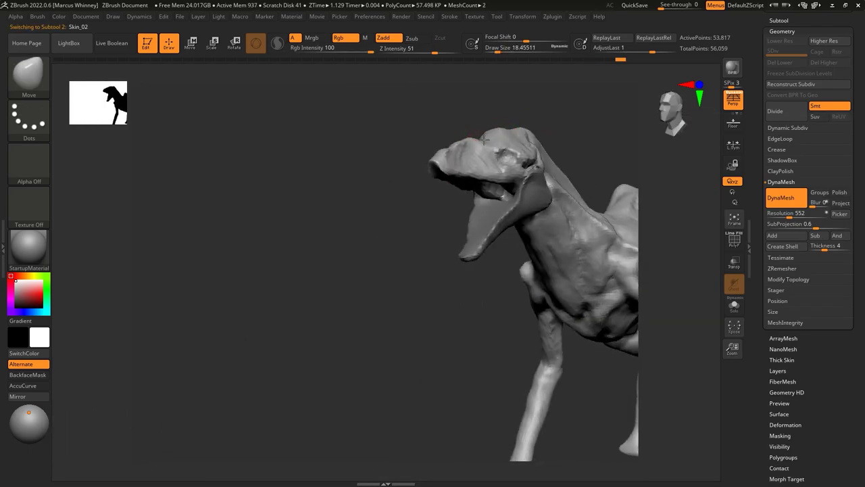
{"action": "left_click_drag", "start_coordinate": [514, 128], "coordinate": [547, 109]}
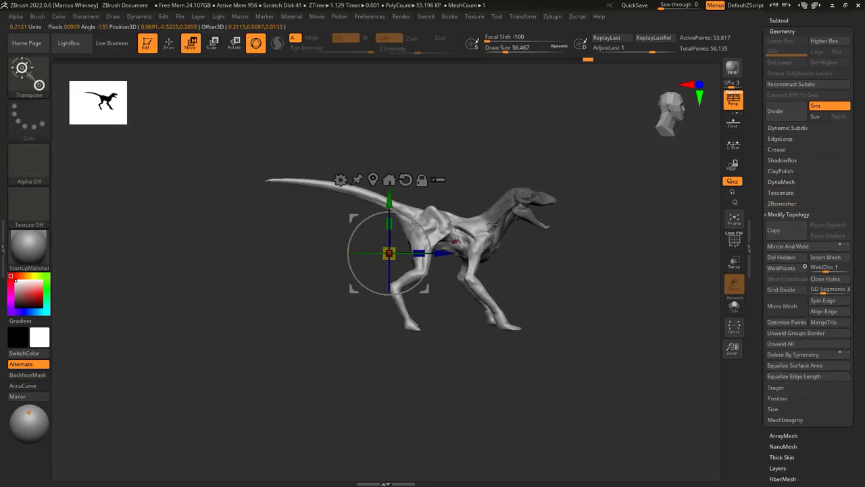
Return to sculpting with the Move brush and frame the raptor from front and side.
{"action": "left_click_drag", "start_coordinate": [512, 182], "coordinate": [563, 223], "text": "shift"}
{"action": "left_click_drag", "start_coordinate": [440, 215], "coordinate": [523, 196], "text": "shift"}
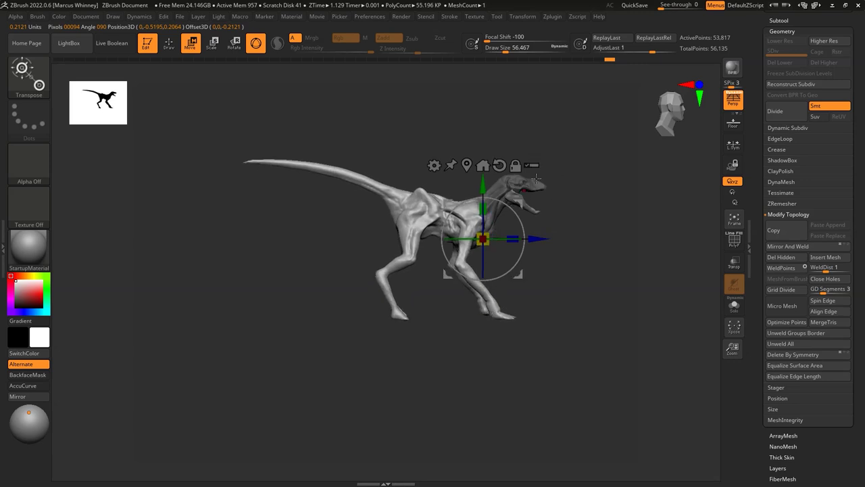
{"action": "left_click_drag", "start_coordinate": [519, 195], "coordinate": [609, 202]}
{"action": "key", "text": "q"}
{"action": "key", "text": "b"}
{"action": "key", "text": "m"}
{"action": "key", "text": "v"}
{"action": "left_click_drag", "start_coordinate": [703, 189], "coordinate": [571, 257], "text": "shift"}
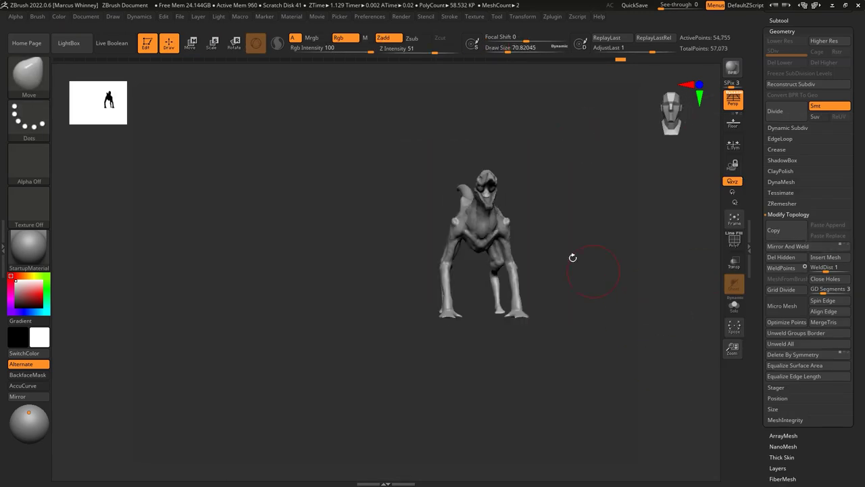
{"action": "key", "text": "f"}
{"action": "mouse_move", "coordinate": [449, 250]}
{"action": "right_mouse_down"}
{"action": "mouse_move", "coordinate": [560, 261]}
{"action": "mouse_move", "coordinate": [441, 231]}
{"action": "right_mouse_up"}
Build up muscle forms along the raptor's side and head with ClayBuildup.
{"action": "key", "text": "b"}
{"action": "key", "text": "c"}
{"action": "key", "text": "b"}
{"action": "mouse_move", "coordinate": [503, 137]}
{"action": "left_mouse_down"}
{"action": "mouse_move", "coordinate": [566, 150]}
{"action": "mouse_move", "coordinate": [359, 235]}
{"action": "mouse_move", "coordinate": [501, 156]}
{"action": "left_mouse_up"}
{"action": "right_click_drag", "start_coordinate": [352, 234], "coordinate": [373, 235]}
{"action": "mouse_move", "coordinate": [443, 194]}
{"action": "right_mouse_down"}
{"action": "mouse_move", "coordinate": [396, 198]}
{"action": "mouse_move", "coordinate": [548, 158]}
{"action": "right_mouse_up"}
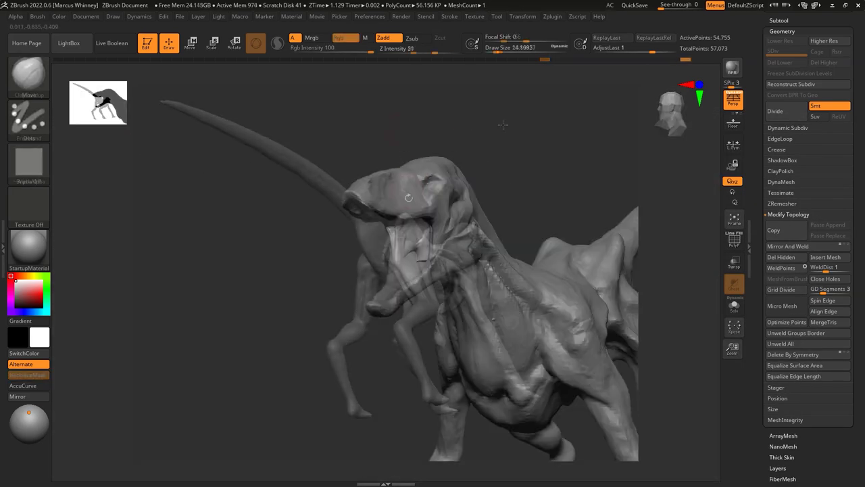
Carve head creases with DamStandard, then add more clay with ClayBuildup.
{"action": "key", "text": "b"}
{"action": "key", "text": "d"}
{"action": "key", "text": "s"}
{"action": "mouse_move", "coordinate": [566, 234]}
{"action": "right_mouse_down"}
{"action": "mouse_move", "coordinate": [494, 187]}
{"action": "mouse_move", "coordinate": [566, 199]}
{"action": "mouse_move", "coordinate": [413, 269]}
{"action": "mouse_move", "coordinate": [404, 232]}
{"action": "mouse_move", "coordinate": [349, 221]}
{"action": "mouse_move", "coordinate": [535, 193]}
{"action": "right_mouse_up"}
{"action": "key", "text": "b"}
{"action": "key", "text": "c"}
{"action": "key", "text": "b"}
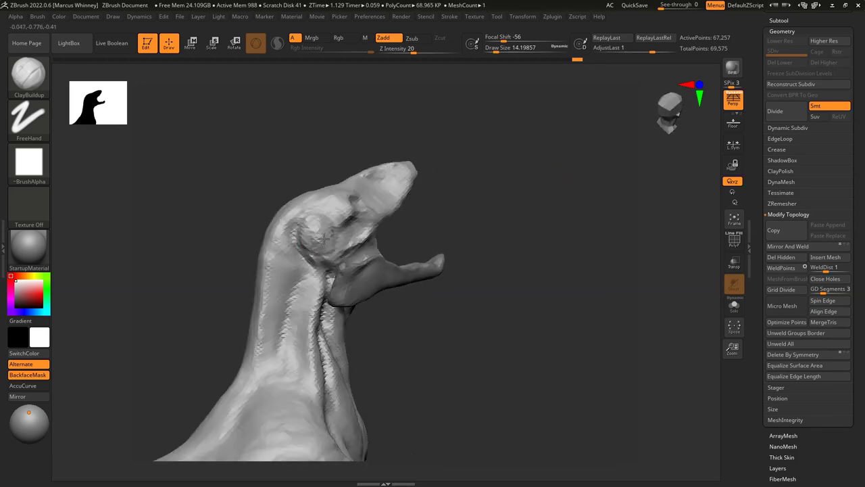
Crease the left side with DamStandard, then refine forms with Move and TrimDynamic.
{"action": "mouse_move", "coordinate": [327, 235]}
{"action": "right_mouse_down"}
{"action": "mouse_move", "coordinate": [433, 165]}
{"action": "mouse_move", "coordinate": [405, 169]}
{"action": "right_mouse_up"}
{"action": "key", "text": "b"}
{"action": "key", "text": "d"}
{"action": "key", "text": "s"}
{"action": "mouse_move", "coordinate": [495, 268]}
{"action": "right_mouse_down"}
{"action": "mouse_move", "coordinate": [509, 183]}
{"action": "mouse_move", "coordinate": [561, 180]}
{"action": "mouse_move", "coordinate": [409, 256]}
{"action": "mouse_move", "coordinate": [486, 191]}
{"action": "mouse_move", "coordinate": [482, 168]}
{"action": "mouse_move", "coordinate": [495, 170]}
{"action": "mouse_move", "coordinate": [357, 213]}
{"action": "mouse_move", "coordinate": [414, 208]}
{"action": "right_mouse_up"}
{"action": "key", "text": "b"}
{"action": "key", "text": "m"}
{"action": "key", "text": "v"}
{"action": "key", "text": "d"}
Carve further creases with DamStandard from top-down and three-quarter views.
{"action": "key", "text": "b"}
{"action": "key", "text": "d"}
{"action": "key", "text": "s"}
{"action": "right_click_drag", "start_coordinate": [498, 151], "coordinate": [415, 217]}
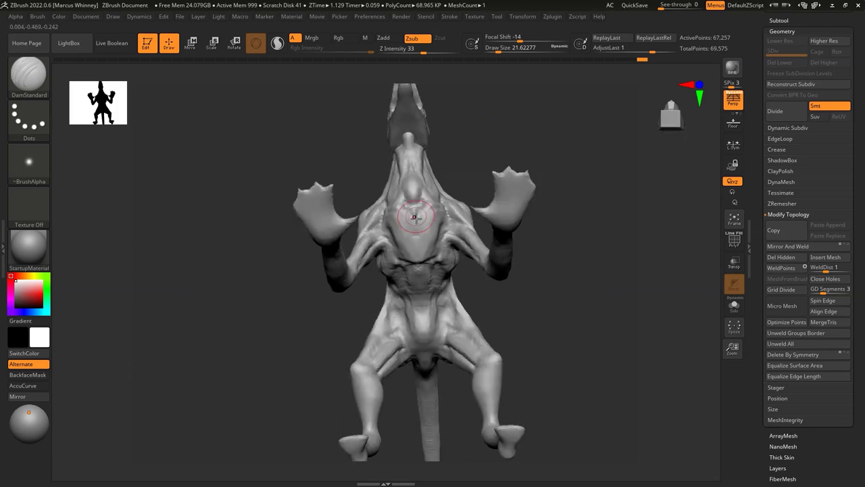
{"action": "right_click_drag", "start_coordinate": [513, 309], "coordinate": [437, 261]}
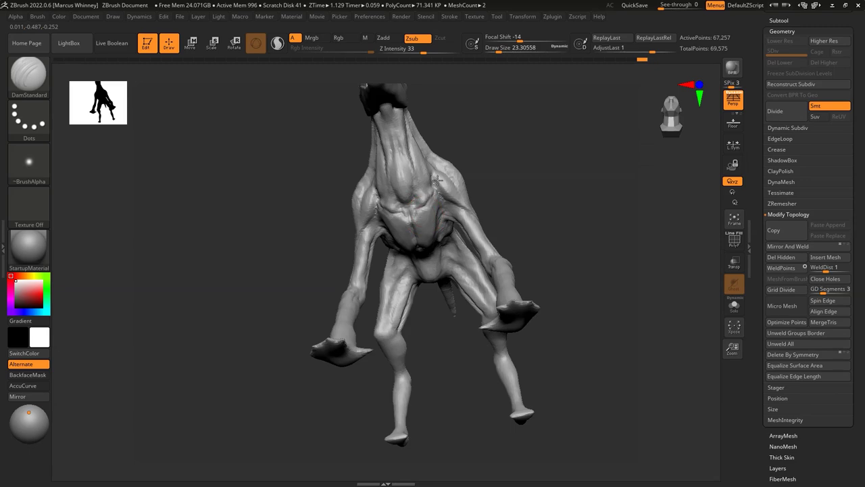
{"action": "right_click_drag", "start_coordinate": [437, 179], "coordinate": [446, 199]}
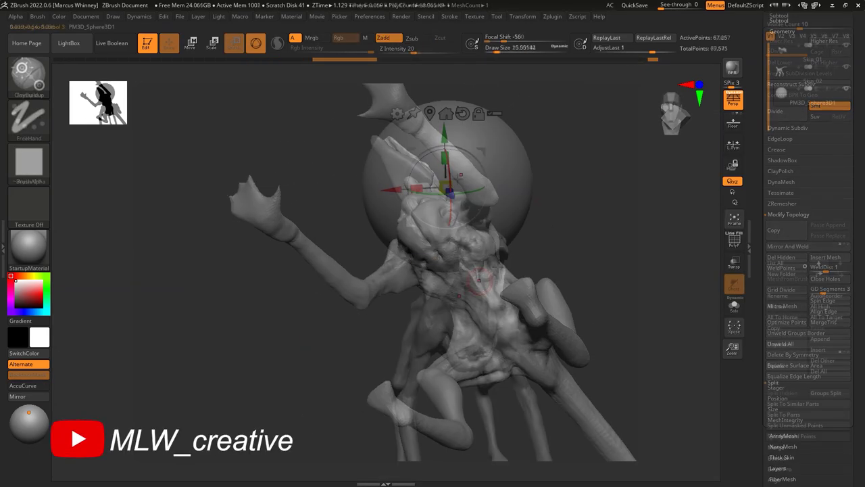
Mirror the head sphere across the X axis into a matching pair of eyeballs.
{"action": "right_click_drag", "start_coordinate": [522, 228], "coordinate": [503, 152]}
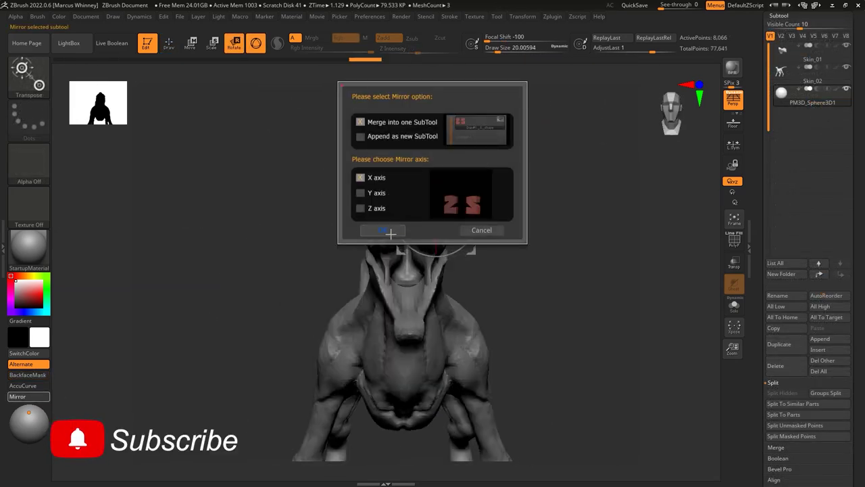
{"action": "left_click", "coordinate": [392, 230]}
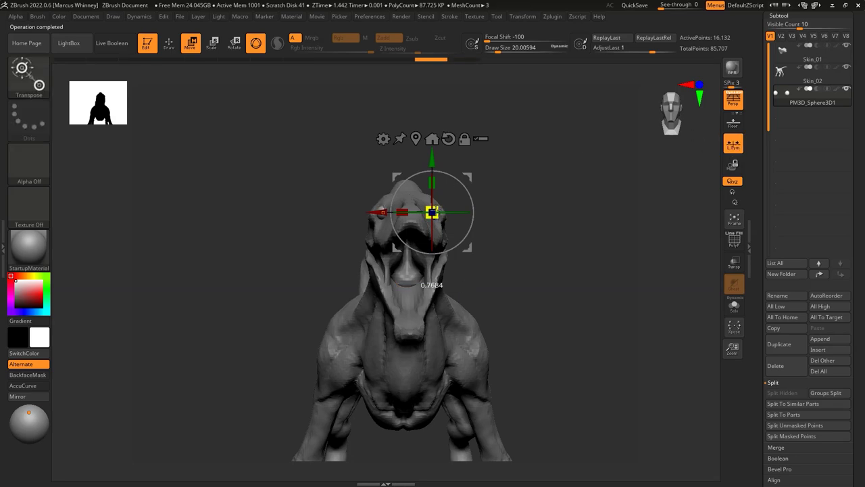
{"action": "key", "text": "b"}
{"action": "key", "text": "m"}
{"action": "left_click_drag", "start_coordinate": [501, 161], "coordinate": [449, 196]}
{"action": "key", "text": "space"}
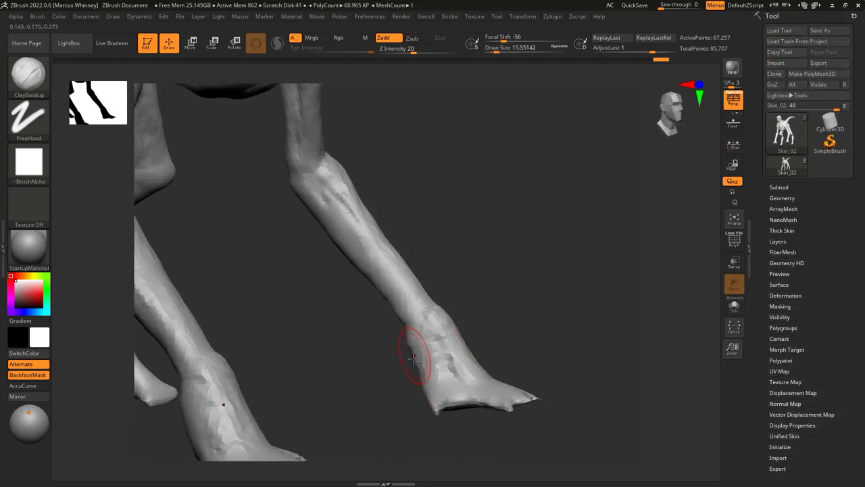
Inspect the raptor's body and legs from side, rear and three-quarter angles.
{"action": "right_click_drag", "start_coordinate": [420, 319], "coordinate": [473, 212]}
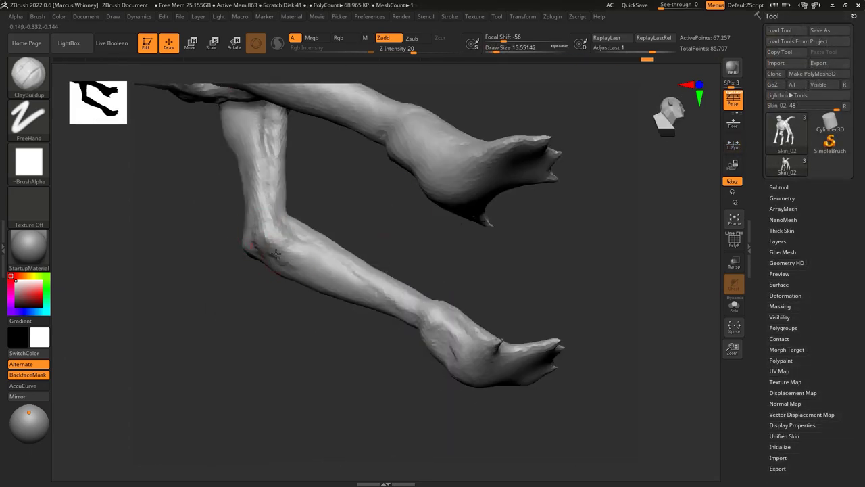
{"action": "right_click_drag", "start_coordinate": [343, 291], "coordinate": [405, 293]}
{"action": "right_click_drag", "start_coordinate": [507, 202], "coordinate": [406, 280]}
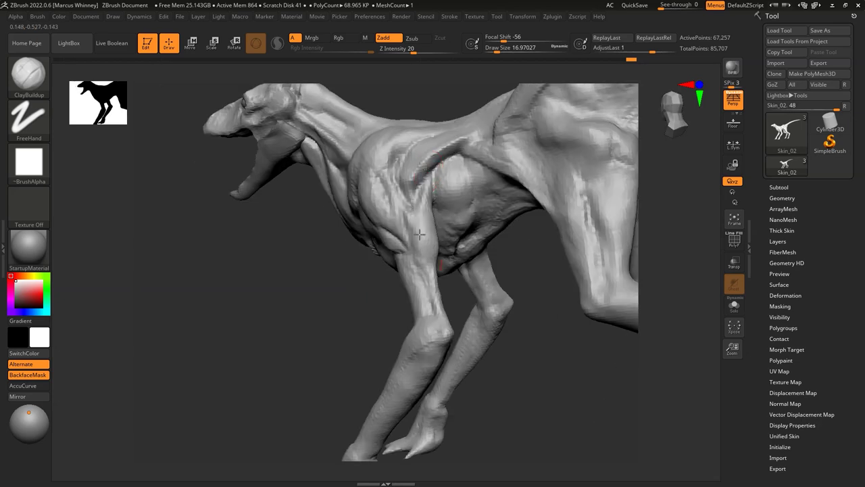
{"action": "right_click_drag", "start_coordinate": [495, 268], "coordinate": [383, 135]}
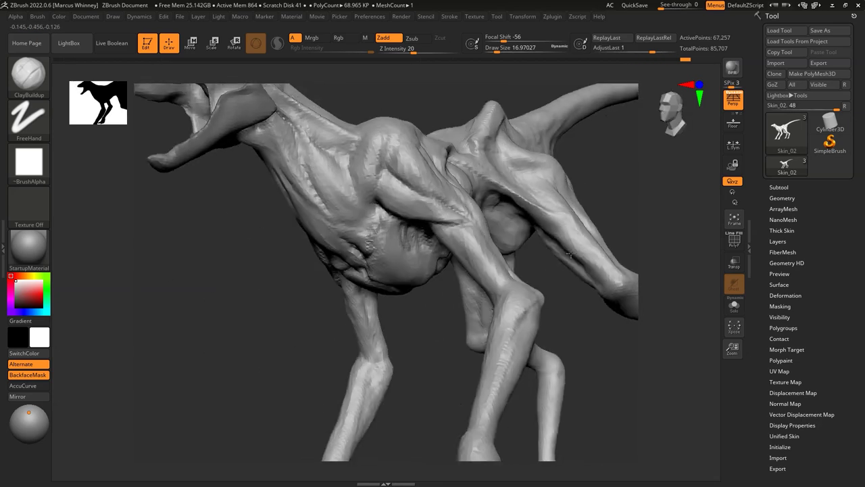
{"action": "mouse_move", "coordinate": [375, 129]}
{"action": "right_mouse_down"}
{"action": "mouse_move", "coordinate": [431, 178]}
{"action": "mouse_move", "coordinate": [453, 139]}
{"action": "mouse_move", "coordinate": [508, 230]}
{"action": "mouse_move", "coordinate": [396, 236]}
{"action": "mouse_move", "coordinate": [448, 245]}
{"action": "mouse_move", "coordinate": [415, 240]}
{"action": "mouse_move", "coordinate": [458, 228]}
{"action": "mouse_move", "coordinate": [473, 270]}
{"action": "mouse_move", "coordinate": [386, 294]}
{"action": "right_mouse_up"}
{"action": "key", "text": "space"}
{"action": "key", "text": "space"}
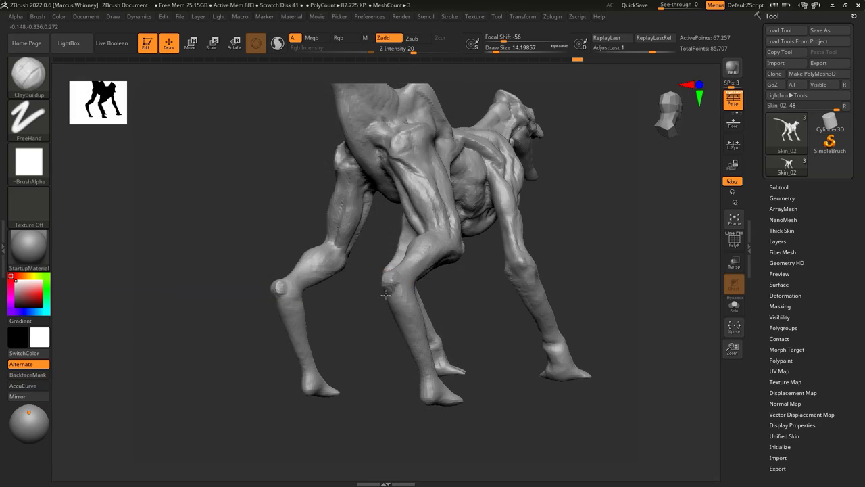
{"action": "mouse_move", "coordinate": [407, 256]}
{"action": "right_mouse_down", "text": "ctrl"}
{"action": "mouse_move", "coordinate": [386, 279]}
{"action": "mouse_move", "coordinate": [392, 306]}
{"action": "right_mouse_up", "text": "ctrl"}
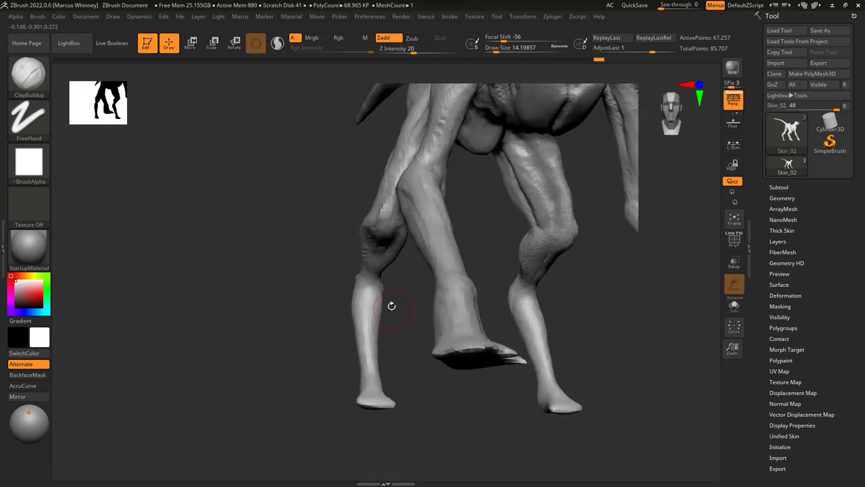
{"action": "mouse_move", "coordinate": [372, 348]}
{"action": "right_mouse_down"}
{"action": "mouse_move", "coordinate": [345, 290]}
{"action": "mouse_move", "coordinate": [421, 280]}
{"action": "mouse_move", "coordinate": [484, 322]}
{"action": "mouse_move", "coordinate": [441, 274]}
{"action": "mouse_move", "coordinate": [433, 172]}
{"action": "right_mouse_up"}
Lower Draw Size to about 12.9 and pull the front arm into shape with Move.
{"action": "right_click", "coordinate": [354, 203]}
{"action": "left_click_drag", "start_coordinate": [354, 203], "coordinate": [370, 178]}
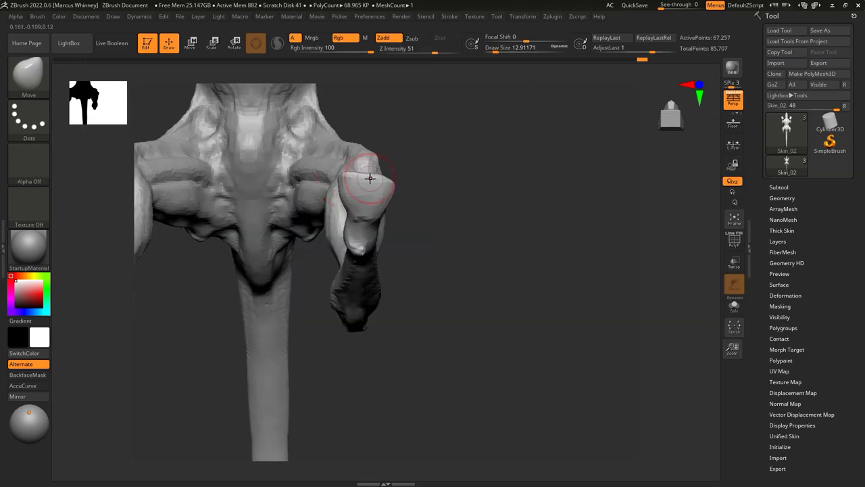
{"action": "left_click_drag", "start_coordinate": [348, 210], "coordinate": [386, 217]}
{"action": "mouse_move", "coordinate": [363, 233]}
{"action": "right_mouse_down"}
{"action": "mouse_move", "coordinate": [448, 215]}
{"action": "mouse_move", "coordinate": [539, 305]}
{"action": "right_mouse_up"}
{"action": "key", "text": "b"}
{"action": "key", "text": "c"}
{"action": "key", "text": "b"}
{"action": "mouse_move", "coordinate": [429, 329]}
{"action": "right_mouse_down"}
{"action": "mouse_move", "coordinate": [564, 332]}
{"action": "mouse_move", "coordinate": [543, 164]}
{"action": "right_mouse_up"}
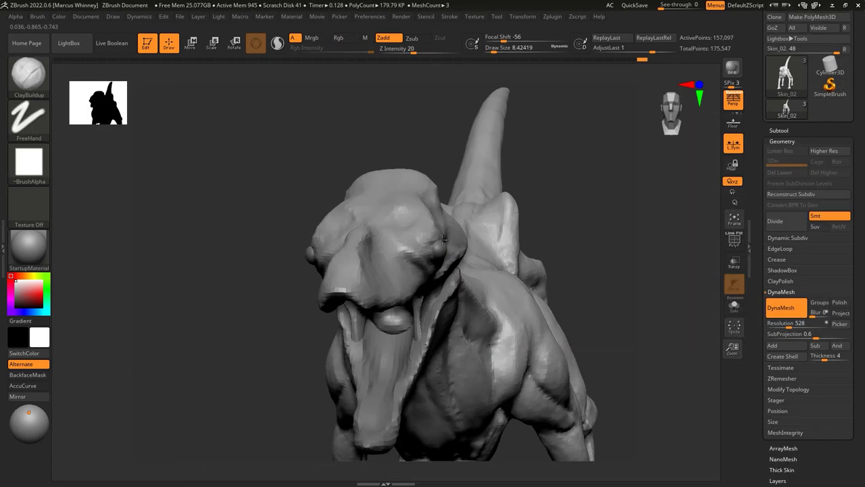
Select DamStandard and raise its Draw Size to about 28.75 while viewing the head.
{"action": "right_click_drag", "start_coordinate": [574, 235], "coordinate": [370, 261]}
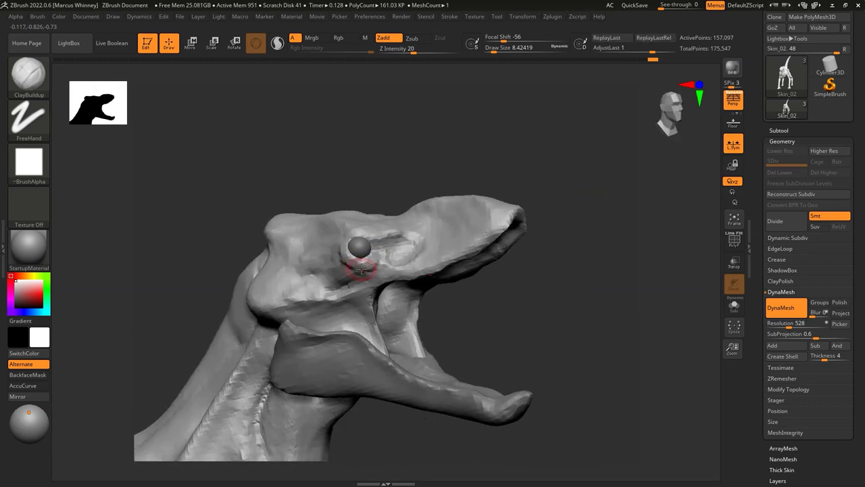
{"action": "right_click_drag", "start_coordinate": [274, 267], "coordinate": [413, 221]}
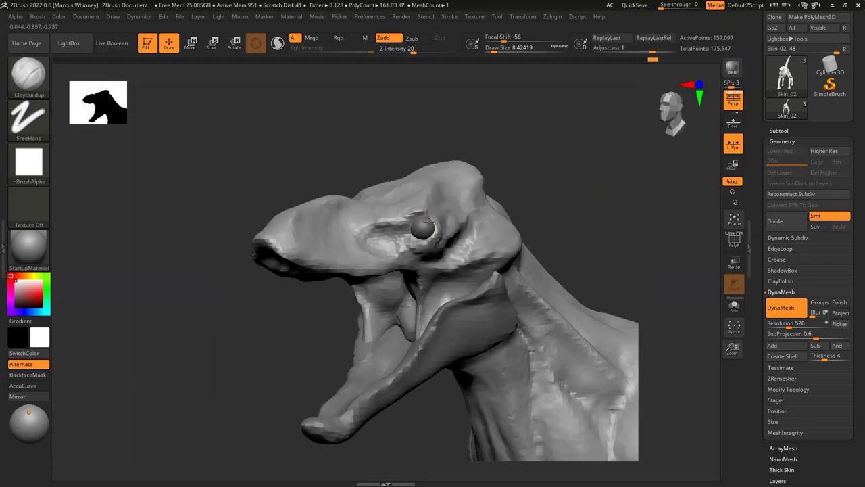
{"action": "right_click_drag", "start_coordinate": [530, 160], "coordinate": [459, 140]}
{"action": "key", "text": "b"}
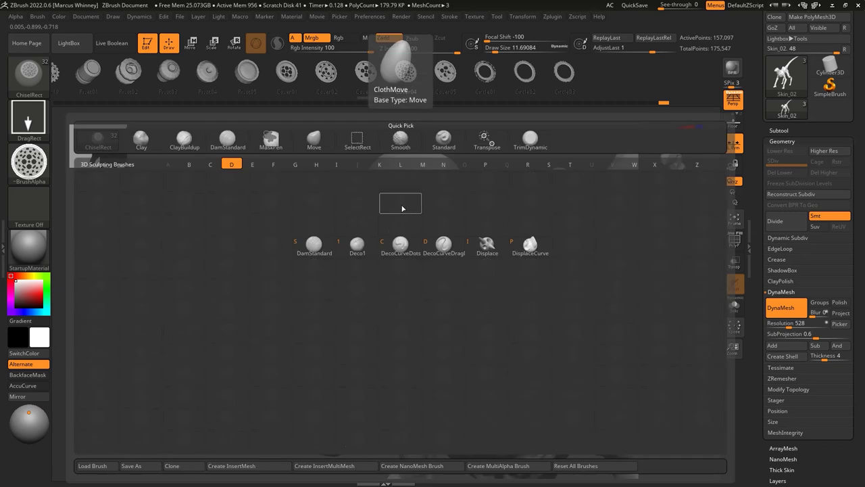
{"action": "key", "text": "d"}
{"action": "key", "text": "s"}
{"action": "mouse_move", "coordinate": [352, 232]}
{"action": "right_mouse_down"}
{"action": "mouse_move", "coordinate": [385, 115]}
{"action": "mouse_move", "coordinate": [513, 143]}
{"action": "mouse_move", "coordinate": [466, 151]}
{"action": "mouse_move", "coordinate": [466, 249]}
{"action": "mouse_move", "coordinate": [541, 140]}
{"action": "mouse_move", "coordinate": [487, 223]}
{"action": "right_mouse_up"}
{"action": "right_click", "coordinate": [480, 166]}
{"action": "right_click", "coordinate": [486, 223]}
{"action": "left_click_drag", "start_coordinate": [541, 196], "coordinate": [561, 196]}
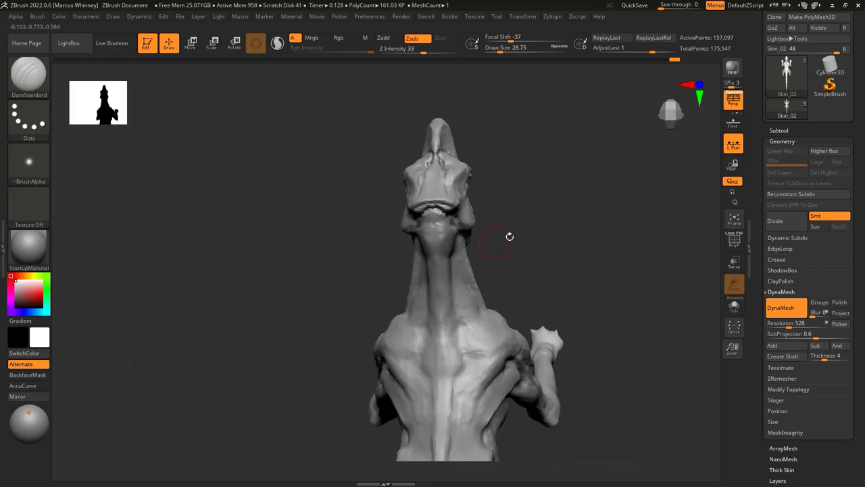
{"action": "right_click_drag", "start_coordinate": [487, 224], "coordinate": [601, 154]}
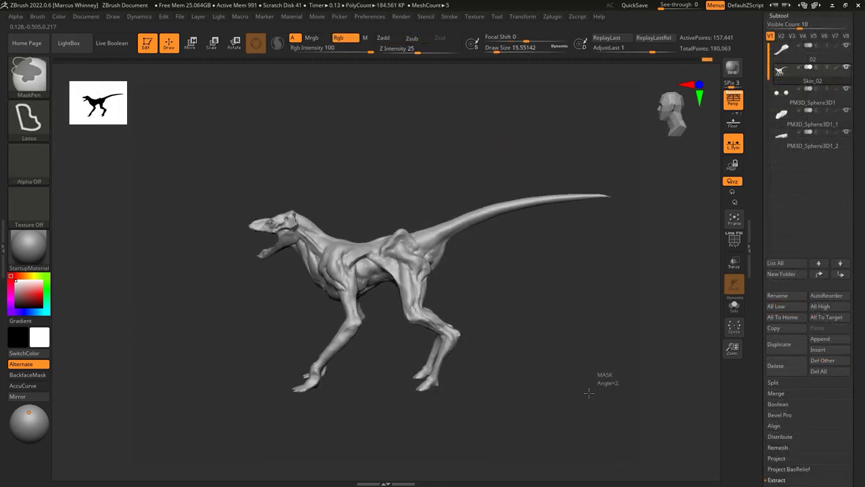
Mask the front half of the body and shift the rear legs and tail back with Move Transpose.
{"action": "left_click_drag", "start_coordinate": [368, 257], "coordinate": [407, 253], "text": "ctrl"}
{"action": "key", "text": "w"}
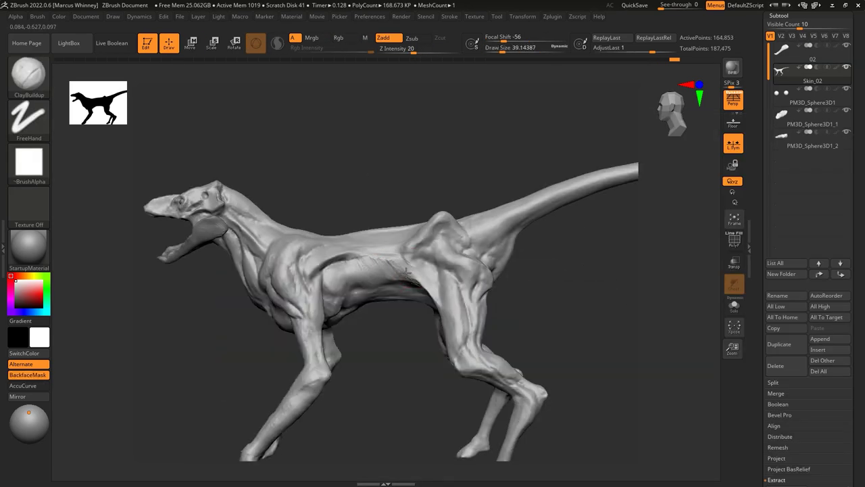
{"action": "left_click_drag", "start_coordinate": [426, 272], "coordinate": [465, 210]}
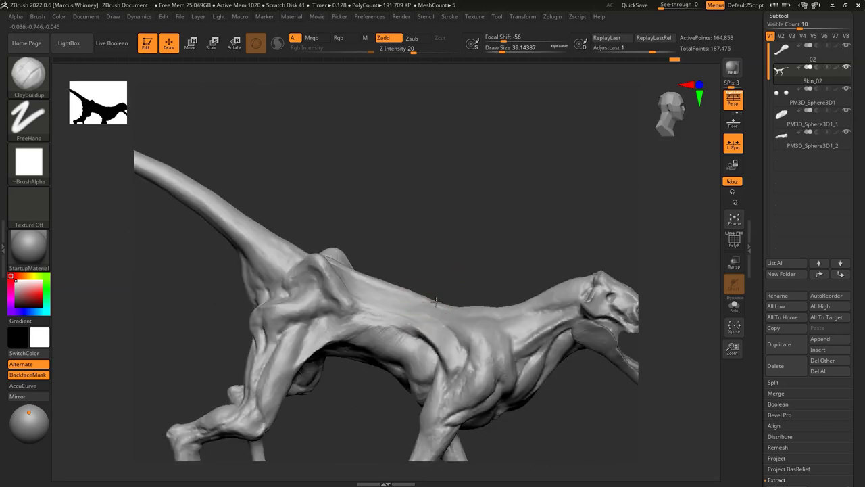
{"action": "right_click_drag", "start_coordinate": [475, 289], "coordinate": [423, 245]}
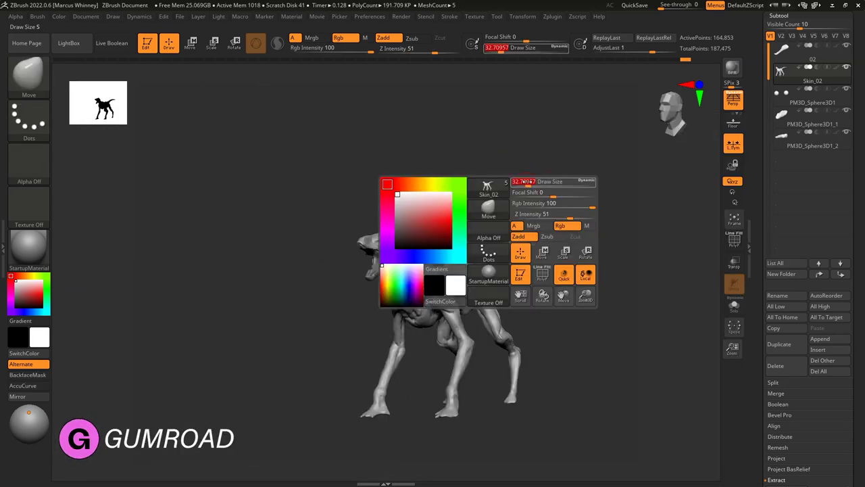
{"action": "mouse_move", "coordinate": [501, 248]}
{"action": "right_mouse_down"}
{"action": "mouse_move", "coordinate": [531, 200]}
{"action": "mouse_move", "coordinate": [506, 224]}
{"action": "right_mouse_up"}
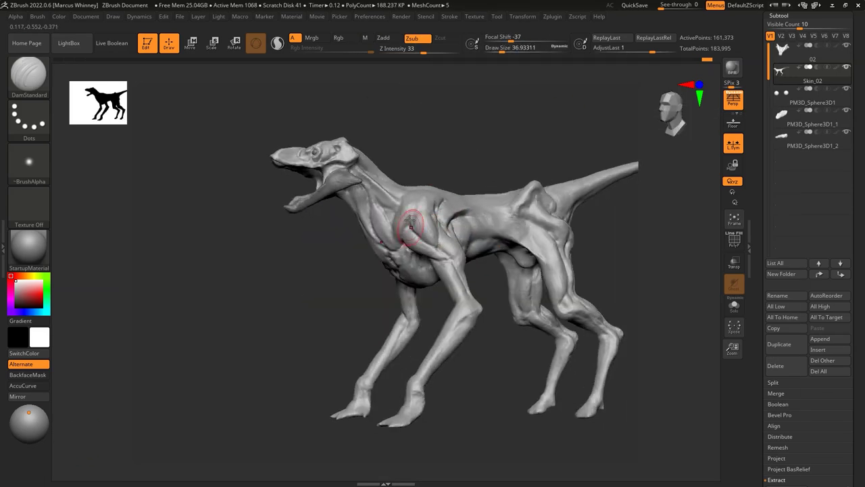
{"action": "mouse_move", "coordinate": [525, 220]}
{"action": "right_mouse_down"}
{"action": "mouse_move", "coordinate": [518, 160]}
{"action": "mouse_move", "coordinate": [554, 208]}
{"action": "mouse_move", "coordinate": [570, 136]}
{"action": "mouse_move", "coordinate": [565, 228]}
{"action": "mouse_move", "coordinate": [633, 242]}
{"action": "mouse_move", "coordinate": [538, 255]}
{"action": "mouse_move", "coordinate": [561, 257]}
{"action": "mouse_move", "coordinate": [568, 234]}
{"action": "right_mouse_up"}
Sculpt the tooth sphere with ClayBuildup and DamStandard, then sharpen its tip with Pinch.
{"action": "key", "text": "b"}
{"action": "key", "text": "c"}
{"action": "key", "text": "b"}
{"action": "key", "text": "b"}
{"action": "key", "text": "d"}
{"action": "key", "text": "s"}
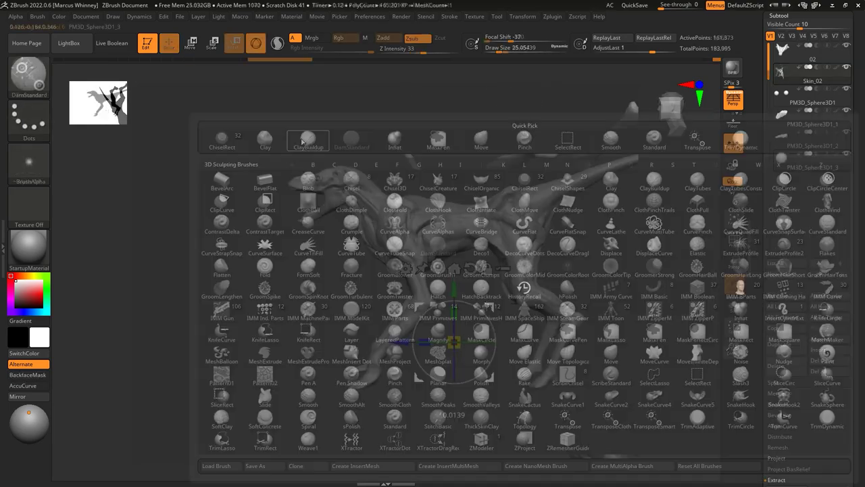
{"action": "key", "text": "b"}
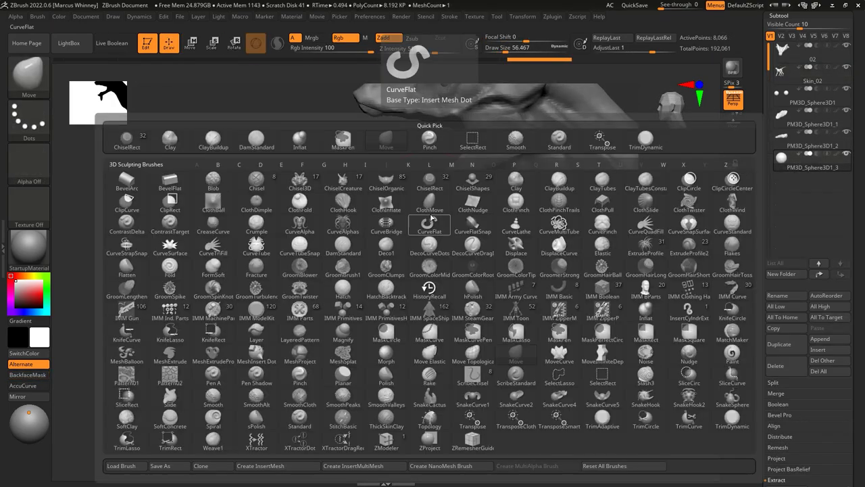
{"action": "key", "text": "p"}
{"action": "key", "text": "i"}
Scale the tooth piece and inflate it into a curved fang shape.
{"action": "left_click_drag", "start_coordinate": [463, 241], "coordinate": [406, 193]}
{"action": "key", "text": "r"}
{"action": "key", "text": "Return"}
{"action": "key", "text": "q"}
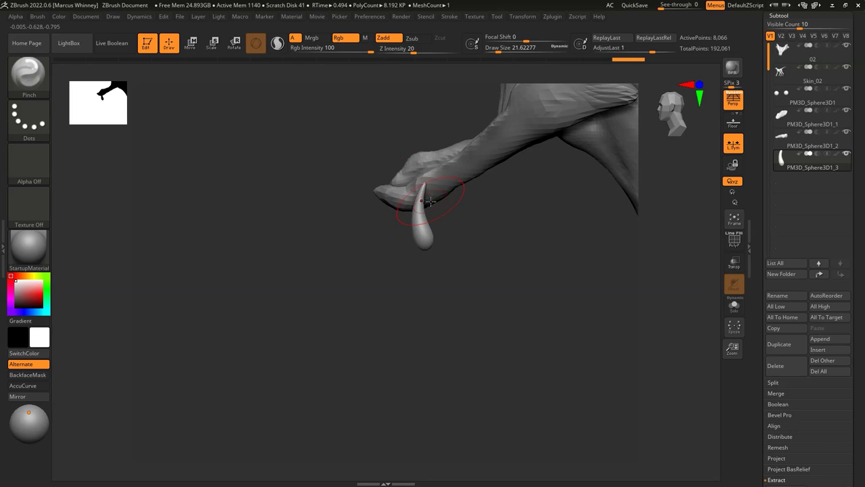
{"action": "key", "text": "b"}
{"action": "key", "text": "i"}
{"action": "key", "text": "n"}
{"action": "key", "text": "r"}
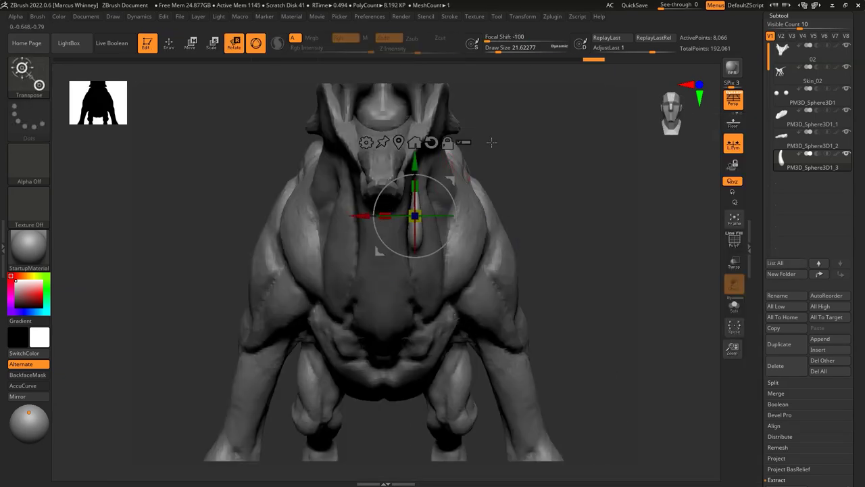
{"action": "key", "text": "w"}
Tilt the tooth along the jaw and select the PM3D_Sphere3D1_4 tooth subtool.
{"action": "left_click_drag", "start_coordinate": [491, 142], "coordinate": [444, 234]}
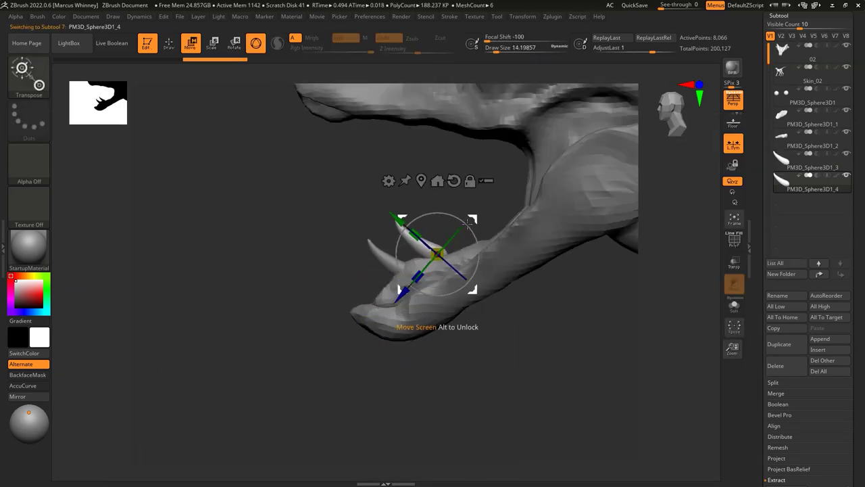
{"action": "left_click_drag", "start_coordinate": [449, 214], "coordinate": [490, 218], "text": "alt"}
{"action": "mouse_move", "coordinate": [632, 236]}
{"action": "left_mouse_down"}
{"action": "mouse_move", "coordinate": [582, 350]}
{"action": "mouse_move", "coordinate": [566, 304]}
{"action": "left_mouse_up"}
{"action": "left_click", "coordinate": [429, 305]}
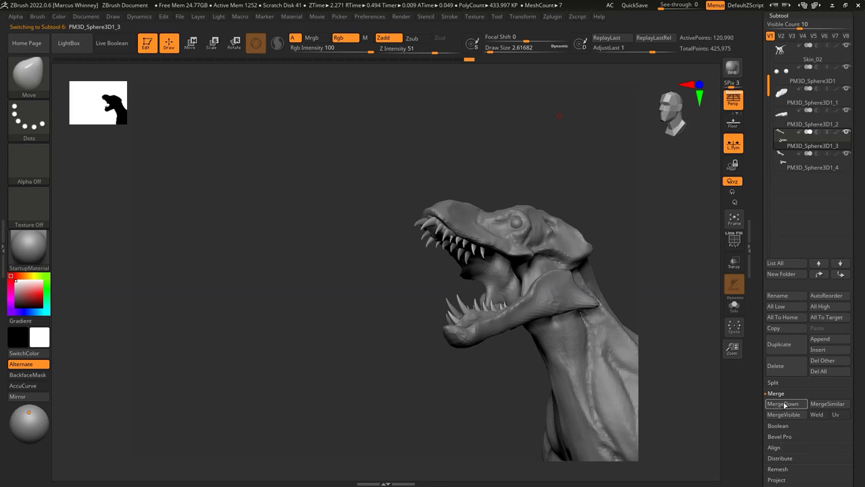
{"action": "left_click_drag", "start_coordinate": [546, 164], "coordinate": [575, 176]}
Append another mesh for the next tooth and check the tooth rows around the jaw.
{"action": "left_click", "coordinate": [820, 339]}
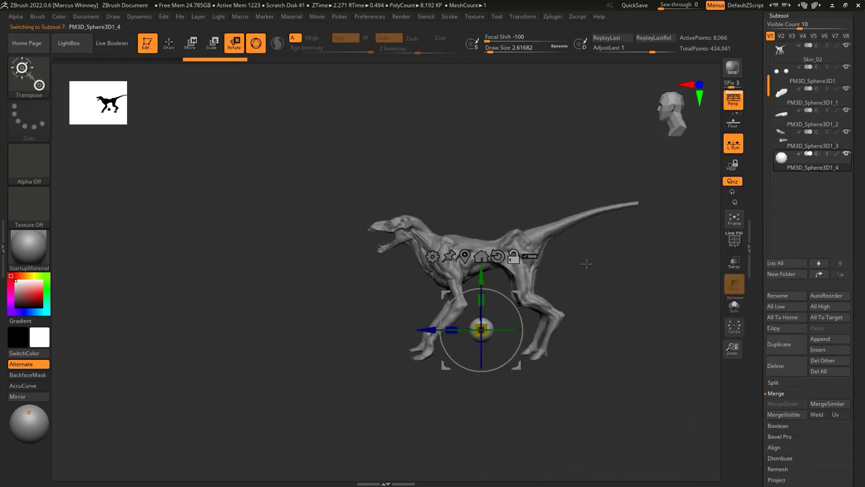
{"action": "left_click_drag", "start_coordinate": [521, 291], "coordinate": [492, 214], "text": "shift"}
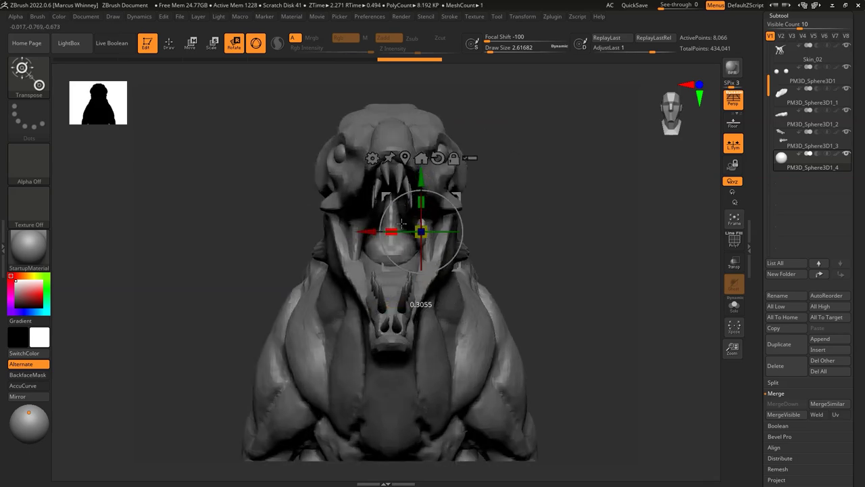
{"action": "left_click_drag", "start_coordinate": [397, 225], "coordinate": [473, 203]}
{"action": "key", "text": "q"}
{"action": "key", "text": "space"}
{"action": "mouse_move", "coordinate": [540, 271]}
{"action": "left_mouse_down"}
{"action": "mouse_move", "coordinate": [489, 144]}
{"action": "mouse_move", "coordinate": [527, 202]}
{"action": "mouse_move", "coordinate": [411, 221]}
{"action": "mouse_move", "coordinate": [358, 244]}
{"action": "mouse_move", "coordinate": [490, 181]}
{"action": "mouse_move", "coordinate": [547, 131]}
{"action": "mouse_move", "coordinate": [514, 176]}
{"action": "mouse_move", "coordinate": [419, 184]}
{"action": "mouse_move", "coordinate": [548, 180]}
{"action": "mouse_move", "coordinate": [568, 141]}
{"action": "left_mouse_up"}
{"action": "key", "text": "b"}
{"action": "key", "text": "c"}
{"action": "key", "text": "b"}
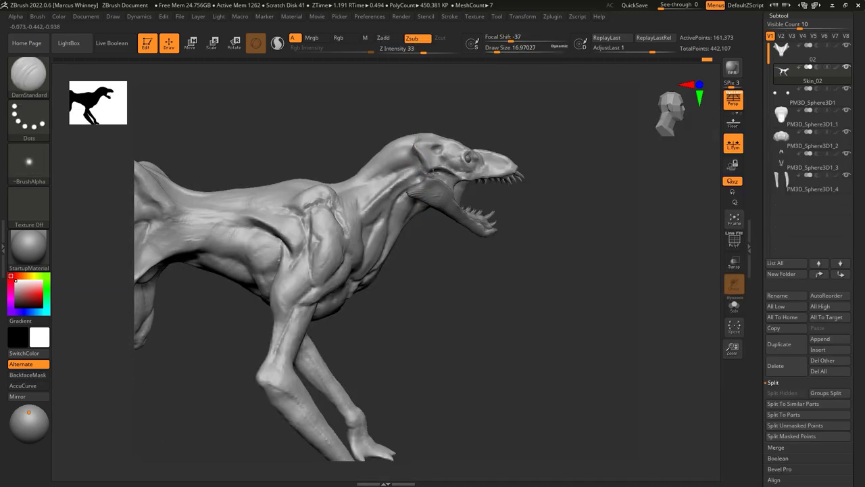
Select the PM3D_Sphere3D1_4 piece for rotation from a front three-quarter view.
{"action": "mouse_move", "coordinate": [403, 166]}
{"action": "left_mouse_down"}
{"action": "mouse_move", "coordinate": [473, 135]}
{"action": "mouse_move", "coordinate": [550, 139]}
{"action": "mouse_move", "coordinate": [553, 149]}
{"action": "mouse_move", "coordinate": [521, 174]}
{"action": "left_mouse_up"}
{"action": "key", "text": "r"}
{"action": "left_click", "coordinate": [436, 188], "text": "alt"}
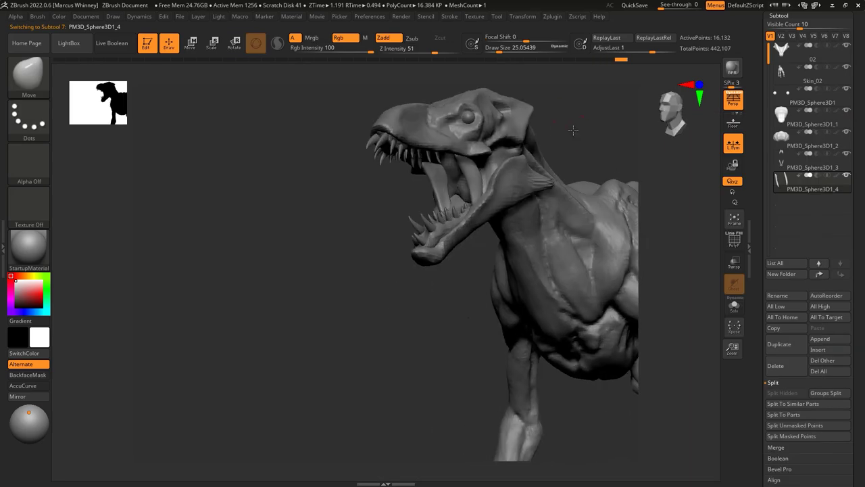
{"action": "mouse_move", "coordinate": [572, 131]}
{"action": "left_mouse_down"}
{"action": "mouse_move", "coordinate": [518, 111]}
{"action": "mouse_move", "coordinate": [543, 105]}
{"action": "left_mouse_up"}
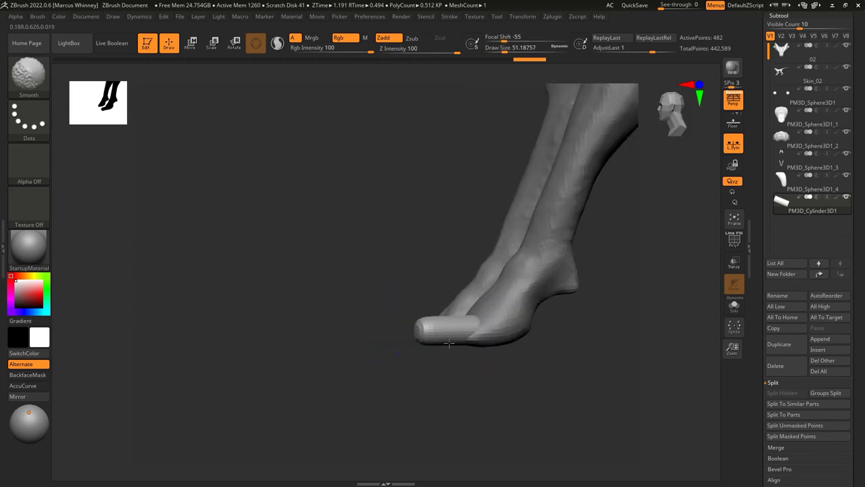
{"action": "key", "text": "space"}
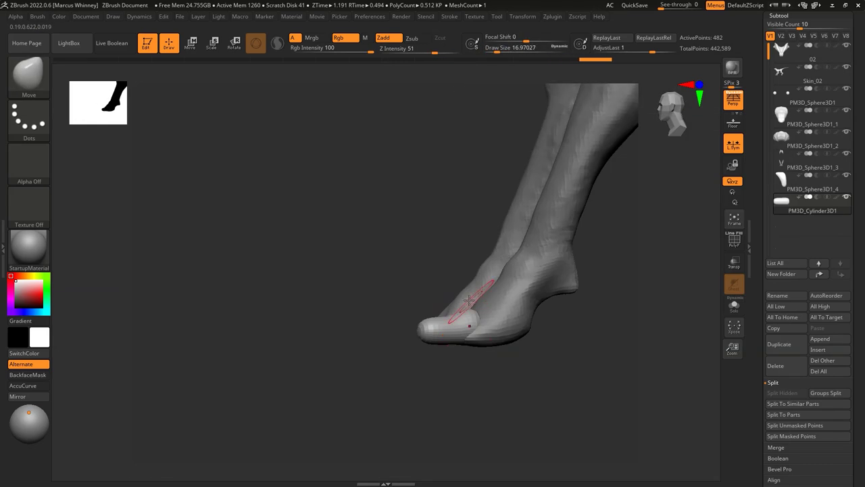
Move the toe ball into place and duplicate it as a second toe beside the original.
{"action": "mouse_move", "coordinate": [486, 318]}
{"action": "left_mouse_down"}
{"action": "mouse_move", "coordinate": [500, 318]}
{"action": "mouse_move", "coordinate": [454, 360]}
{"action": "left_mouse_up"}
{"action": "key", "text": "w"}
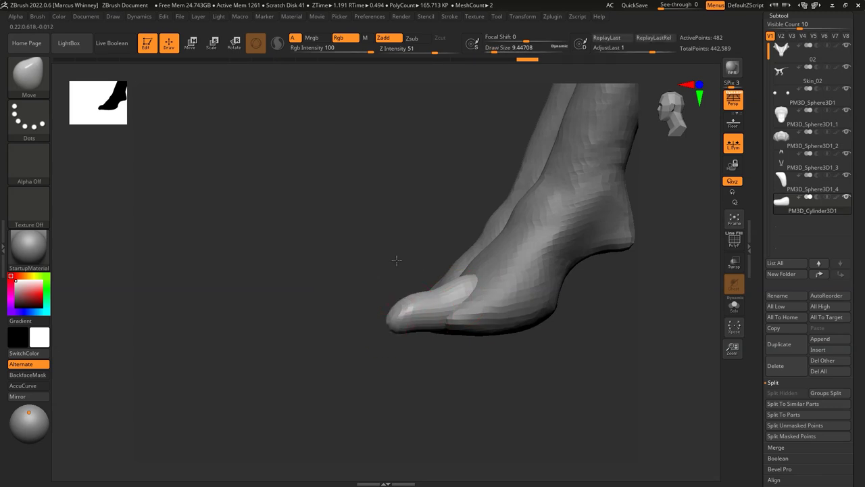
{"action": "left_click_drag", "start_coordinate": [396, 259], "coordinate": [410, 259]}
{"action": "key", "text": "w"}
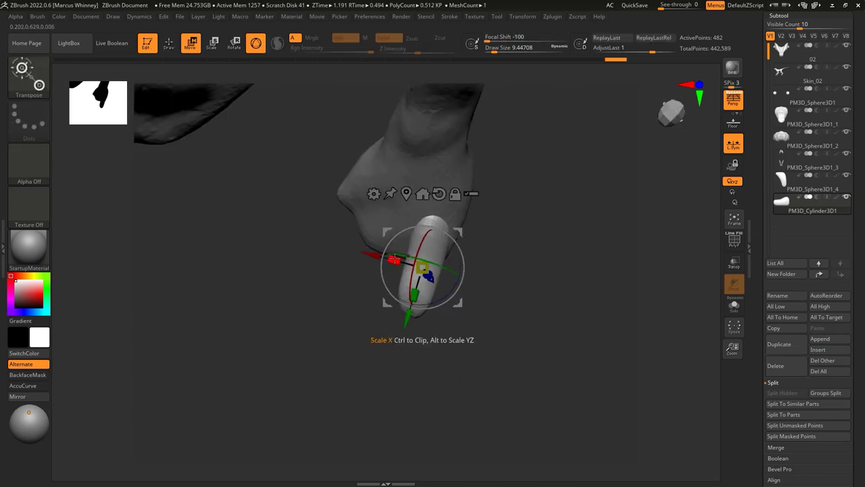
{"action": "left_click", "coordinate": [781, 345]}
{"action": "left_click_drag", "start_coordinate": [433, 230], "coordinate": [404, 212]}
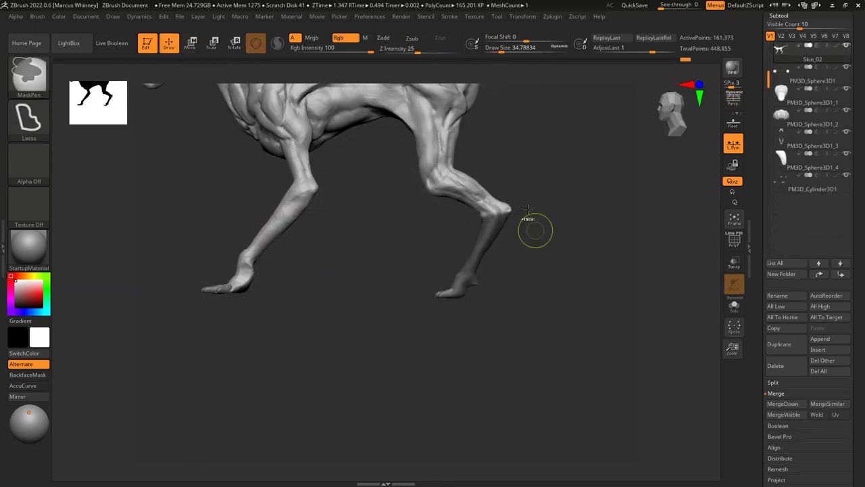
Rotate the unmasked lower leg 20 degrees and lower the foot onto the Floor grid.
{"action": "left_click", "coordinate": [528, 210], "text": "ctrl"}
{"action": "key", "text": "w"}
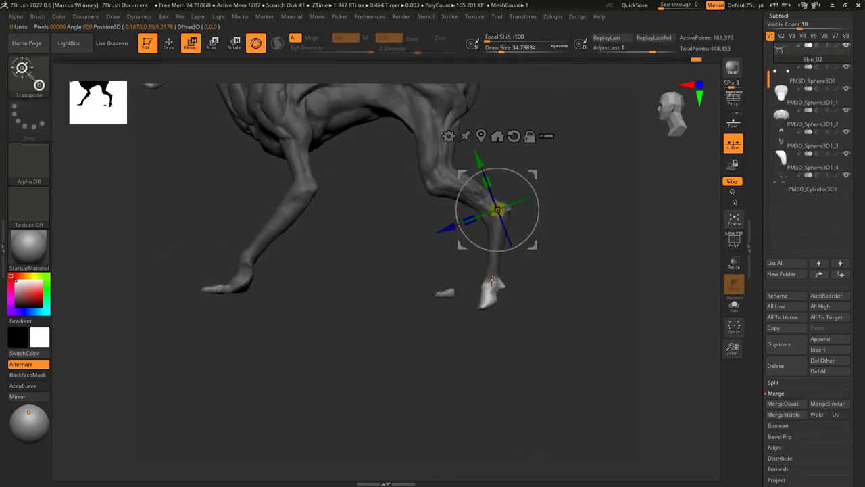
{"action": "left_click_drag", "start_coordinate": [471, 318], "coordinate": [507, 223], "text": "alt"}
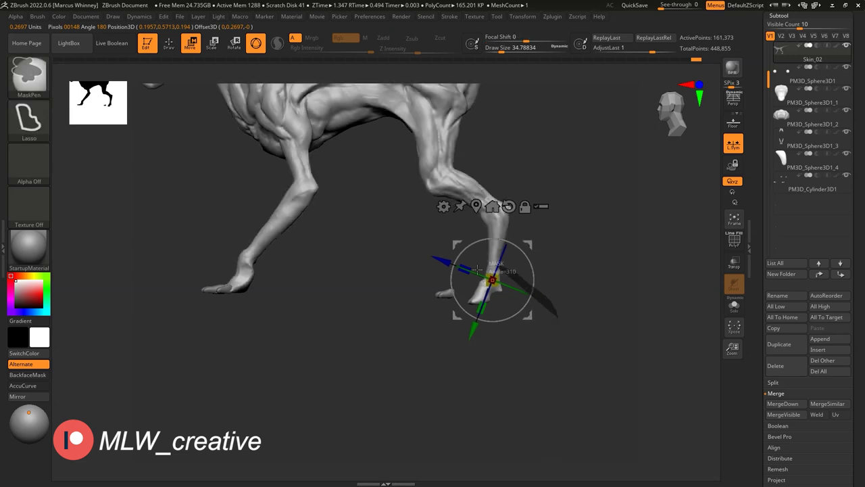
{"action": "left_click_drag", "start_coordinate": [483, 215], "coordinate": [518, 234], "text": "alt"}
{"action": "left_click", "coordinate": [736, 129]}
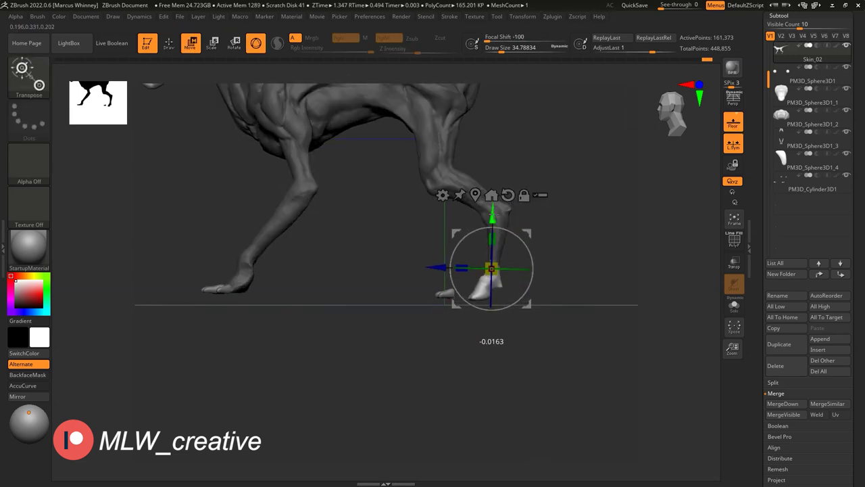
{"action": "left_click_drag", "start_coordinate": [528, 352], "coordinate": [482, 258]}
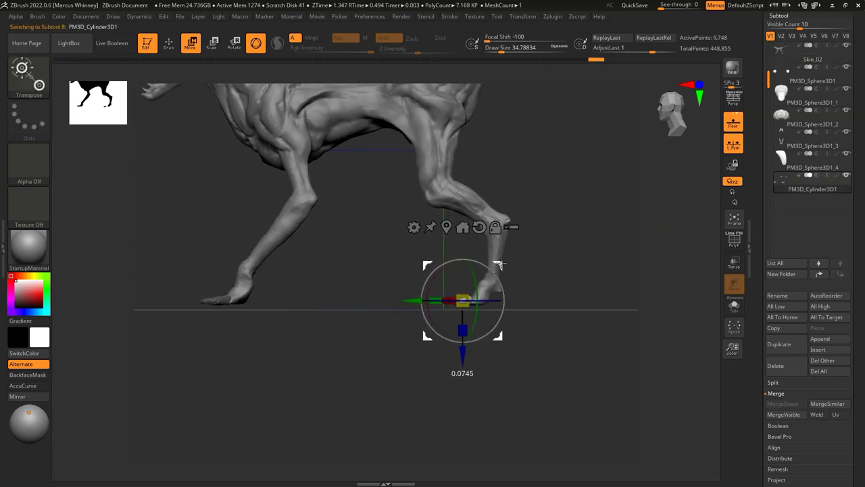
Make Skin_02 the active body and return to sculpting with ClayBuildup.
{"action": "key", "text": "q"}
{"action": "left_click", "coordinate": [516, 211], "text": "alt"}
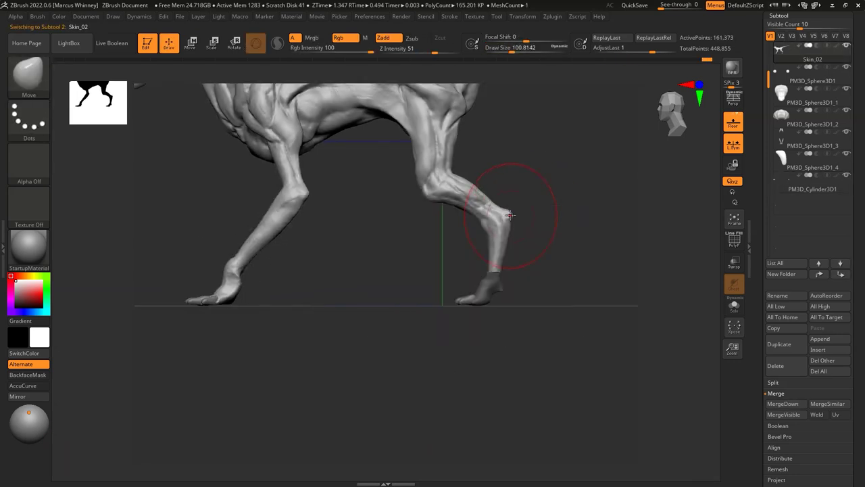
{"action": "key", "text": "space"}
{"action": "left_click_drag", "start_coordinate": [512, 164], "coordinate": [554, 168], "text": "shift"}
{"action": "key", "text": "b"}
{"action": "key", "text": "c"}
{"action": "key", "text": "b"}
{"action": "left_click_drag", "start_coordinate": [491, 269], "coordinate": [551, 221]}
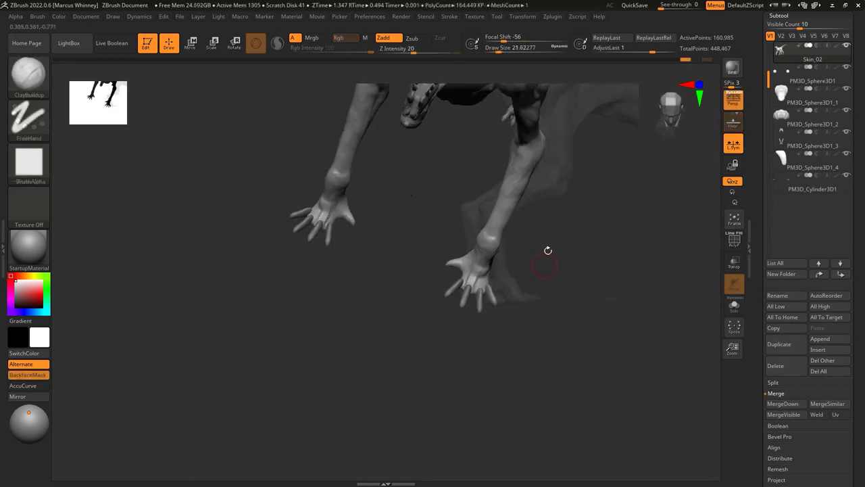
Sculpt the arms, hands and feet with a smaller ClayBuildup brush from several angles.
{"action": "mouse_move", "coordinate": [465, 262]}
{"action": "left_mouse_down"}
{"action": "mouse_move", "coordinate": [569, 250]}
{"action": "mouse_move", "coordinate": [564, 264]}
{"action": "mouse_move", "coordinate": [437, 247]}
{"action": "mouse_move", "coordinate": [459, 249]}
{"action": "mouse_move", "coordinate": [523, 192]}
{"action": "mouse_move", "coordinate": [410, 241]}
{"action": "mouse_move", "coordinate": [409, 284]}
{"action": "mouse_move", "coordinate": [397, 257]}
{"action": "mouse_move", "coordinate": [456, 193]}
{"action": "mouse_move", "coordinate": [336, 239]}
{"action": "mouse_move", "coordinate": [459, 284]}
{"action": "mouse_move", "coordinate": [396, 251]}
{"action": "mouse_move", "coordinate": [399, 233]}
{"action": "mouse_move", "coordinate": [551, 234]}
{"action": "left_mouse_up"}
{"action": "key", "text": "bracketleft"}
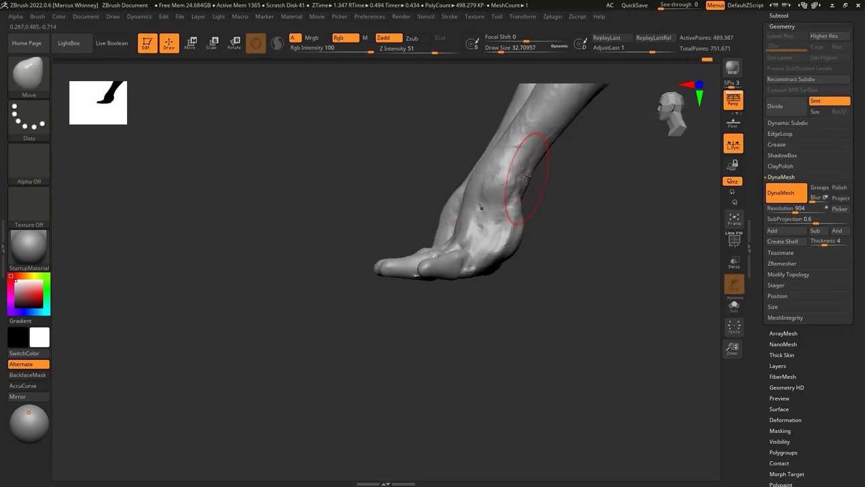
{"action": "mouse_move", "coordinate": [520, 253]}
{"action": "left_mouse_down"}
{"action": "mouse_move", "coordinate": [498, 179]}
{"action": "mouse_move", "coordinate": [531, 155]}
{"action": "mouse_move", "coordinate": [576, 216]}
{"action": "mouse_move", "coordinate": [532, 264]}
{"action": "left_mouse_up"}
{"action": "key", "text": "space"}
{"action": "left_click", "coordinate": [433, 245]}
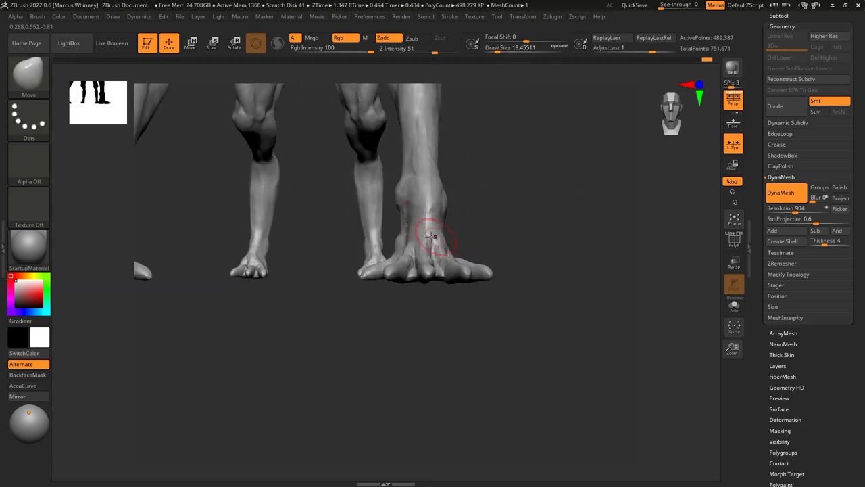
{"action": "mouse_move", "coordinate": [493, 216]}
{"action": "left_mouse_down"}
{"action": "mouse_move", "coordinate": [518, 193]}
{"action": "mouse_move", "coordinate": [458, 196]}
{"action": "mouse_move", "coordinate": [450, 169]}
{"action": "mouse_move", "coordinate": [580, 227]}
{"action": "mouse_move", "coordinate": [463, 164]}
{"action": "mouse_move", "coordinate": [403, 169]}
{"action": "mouse_move", "coordinate": [491, 175]}
{"action": "left_mouse_up"}
{"action": "key", "text": "b"}
{"action": "key", "text": "c"}
{"action": "key", "text": "b"}
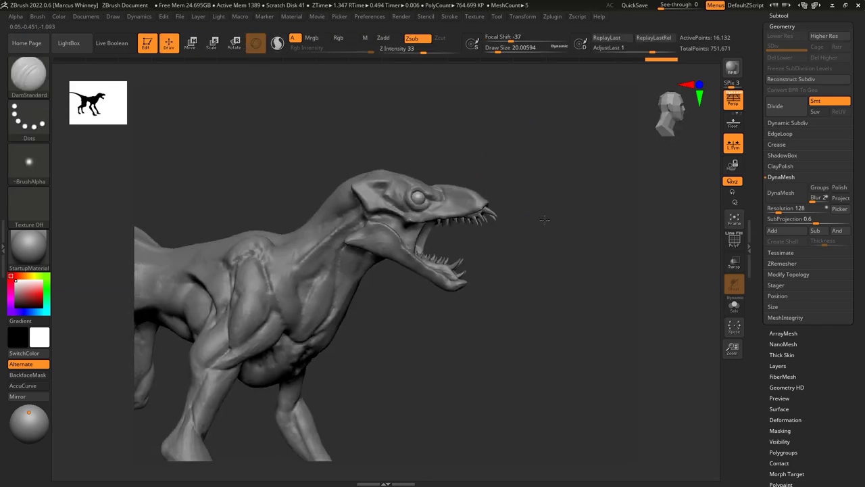
Reposition the eye and enlarge the sculpting brush.
{"action": "key", "text": "w"}
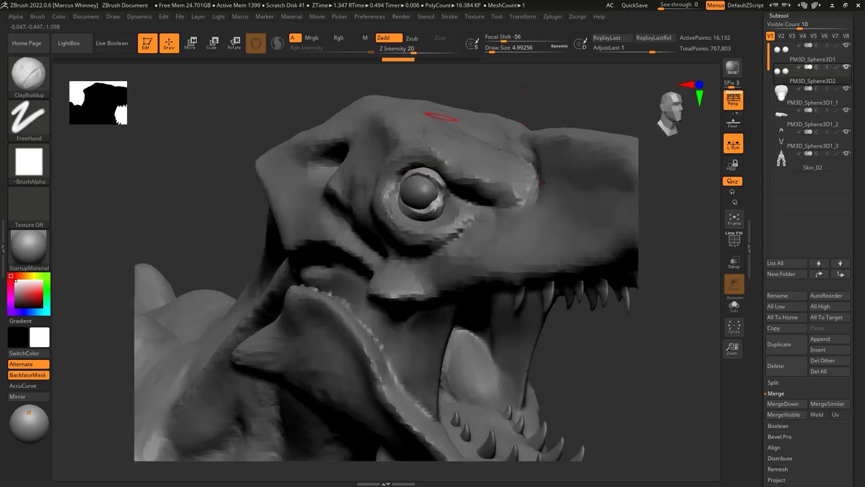
{"action": "right_click_drag", "start_coordinate": [431, 212], "coordinate": [473, 217]}
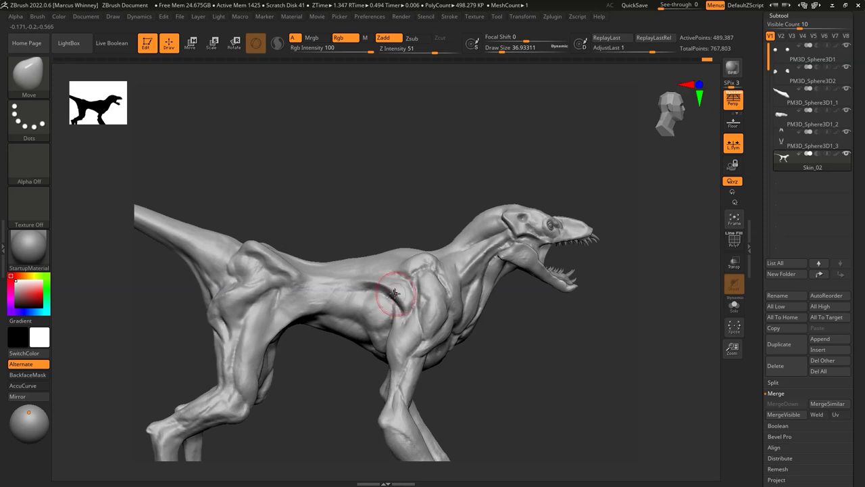
{"action": "key", "text": "space"}
{"action": "left_click_drag", "start_coordinate": [430, 236], "coordinate": [466, 237]}
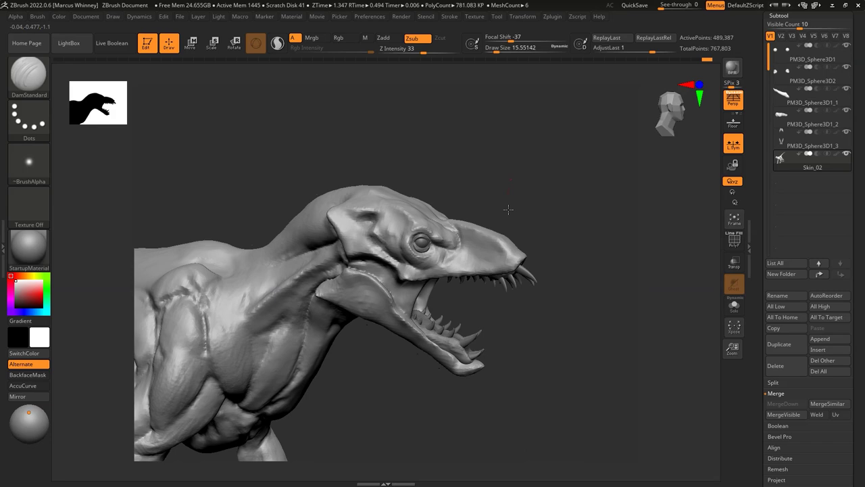
Build up the head and jaw forms with ClayBuildup from several angles.
{"action": "mouse_move", "coordinate": [508, 209]}
{"action": "left_mouse_down"}
{"action": "mouse_move", "coordinate": [526, 182]}
{"action": "mouse_move", "coordinate": [429, 139]}
{"action": "mouse_move", "coordinate": [349, 175]}
{"action": "left_mouse_up"}
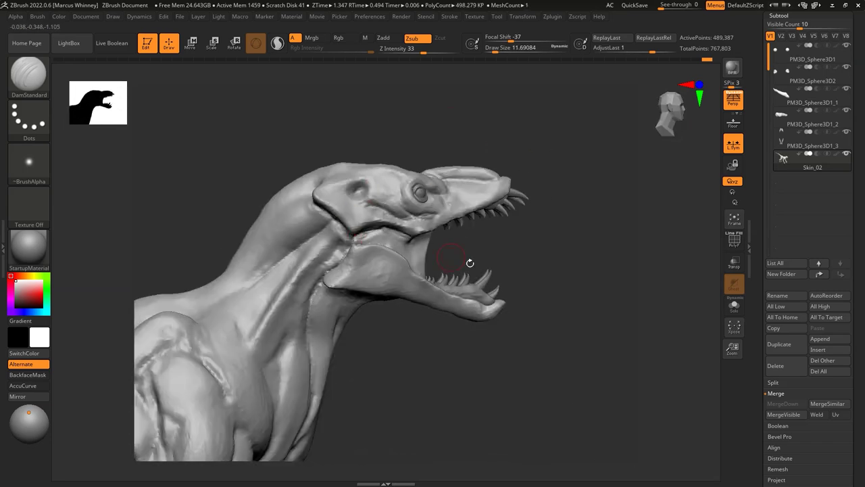
{"action": "mouse_move", "coordinate": [434, 249]}
{"action": "left_mouse_down"}
{"action": "mouse_move", "coordinate": [521, 247]}
{"action": "mouse_move", "coordinate": [392, 238]}
{"action": "left_mouse_up"}
{"action": "key", "text": "b"}
{"action": "key", "text": "c"}
{"action": "key", "text": "b"}
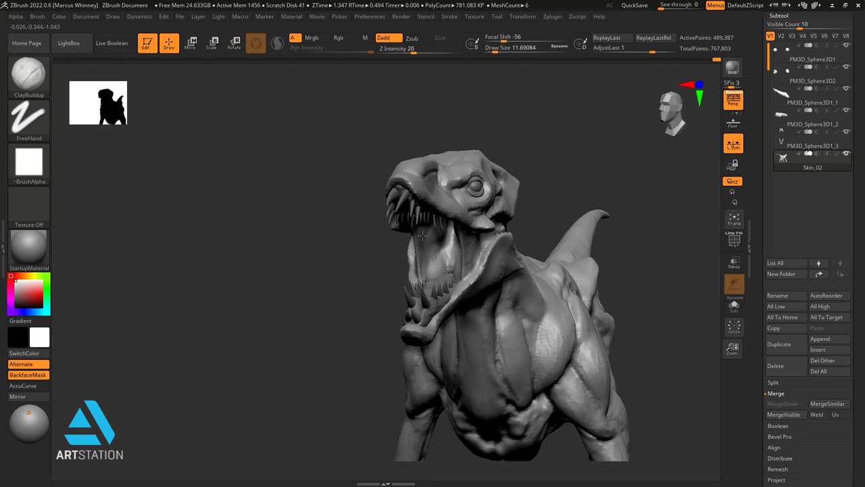
{"action": "mouse_move", "coordinate": [545, 170]}
{"action": "left_mouse_down"}
{"action": "mouse_move", "coordinate": [569, 214]}
{"action": "mouse_move", "coordinate": [484, 216]}
{"action": "left_mouse_up"}
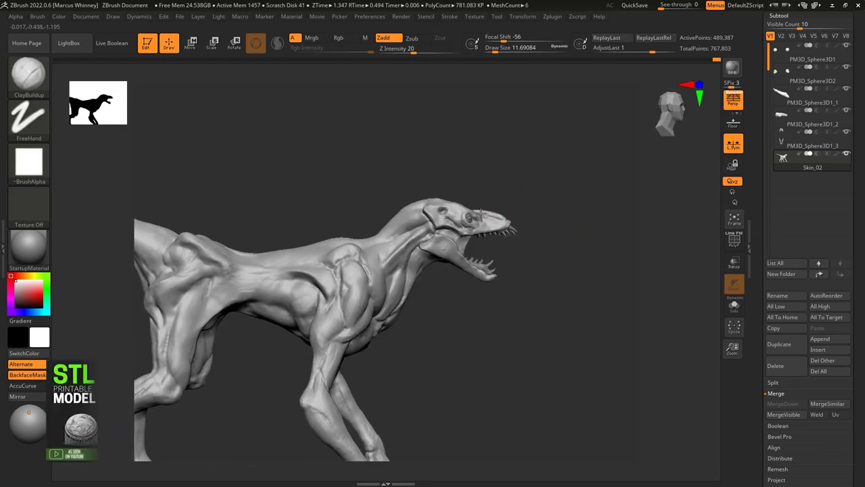
Add mass to the body and legs with ClayBuildup, then carve leg creases with DamStandard.
{"action": "key", "text": "b"}
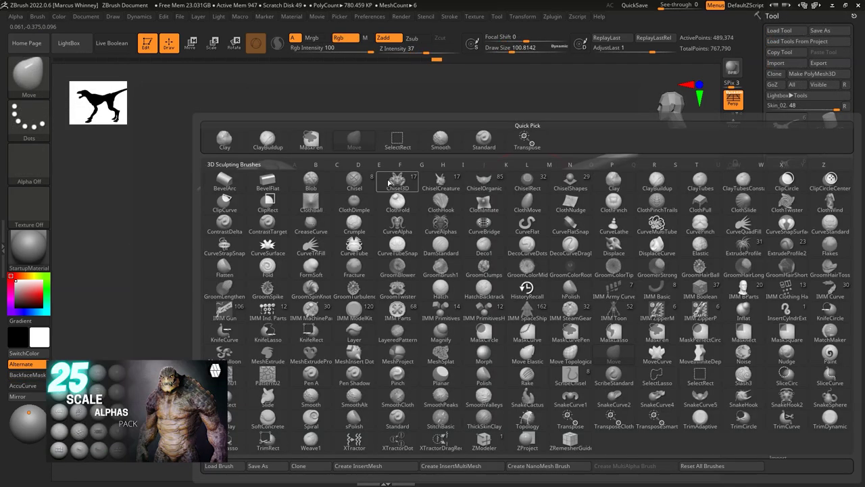
{"action": "key", "text": "c"}
{"action": "key", "text": "b"}
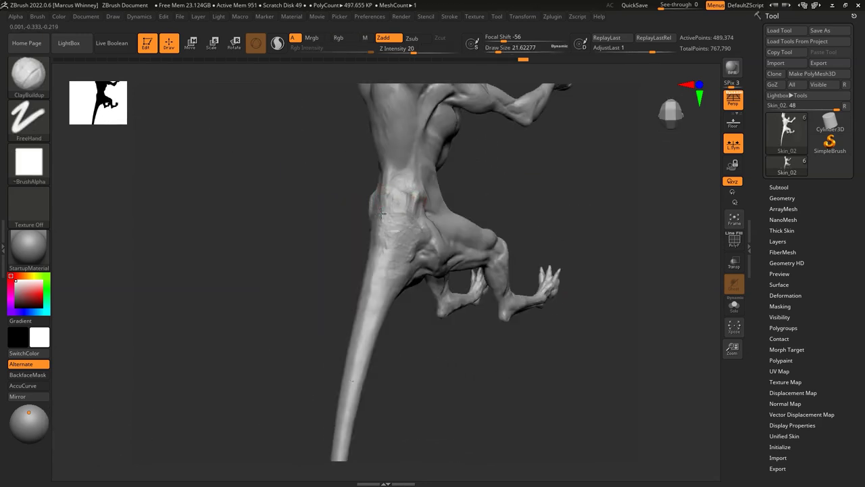
{"action": "right_click_drag", "start_coordinate": [381, 213], "coordinate": [545, 211], "text": "shift"}
{"action": "right_click_drag", "start_coordinate": [402, 233], "coordinate": [409, 248]}
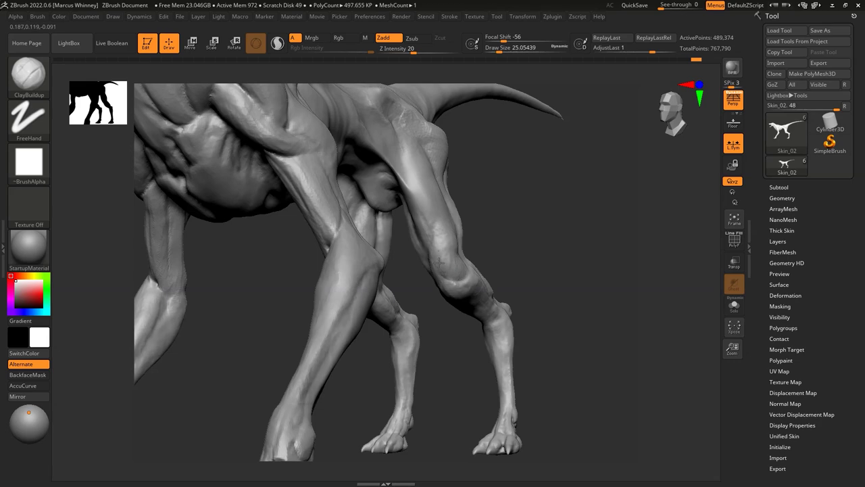
{"action": "right_click_drag", "start_coordinate": [439, 262], "coordinate": [476, 239]}
{"action": "key", "text": "b"}
{"action": "key", "text": "d"}
{"action": "key", "text": "s"}
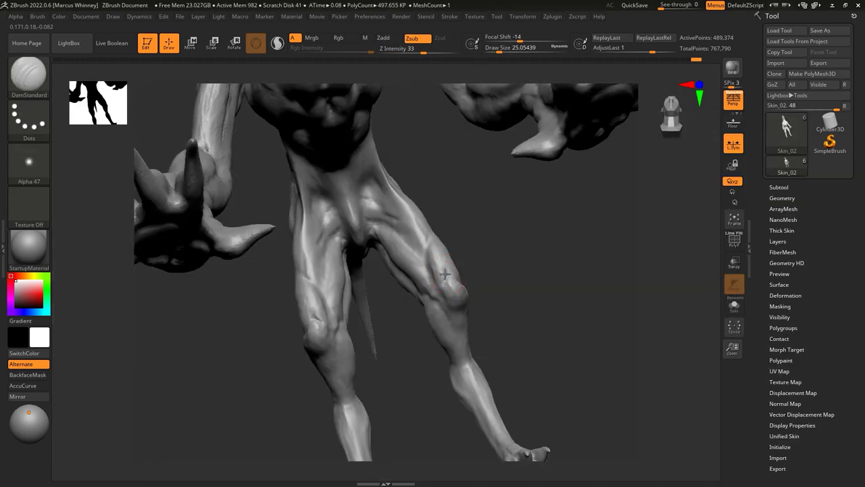
{"action": "right_click_drag", "start_coordinate": [392, 230], "coordinate": [401, 259]}
{"action": "mouse_move", "coordinate": [522, 253]}
{"action": "right_mouse_down"}
{"action": "mouse_move", "coordinate": [429, 279]}
{"action": "mouse_move", "coordinate": [498, 243]}
{"action": "right_mouse_up"}
Build up the raised leg and torso, then carve creases across front, back and side.
{"action": "key", "text": "b"}
{"action": "key", "text": "c"}
{"action": "key", "text": "b"}
{"action": "key", "text": "space"}
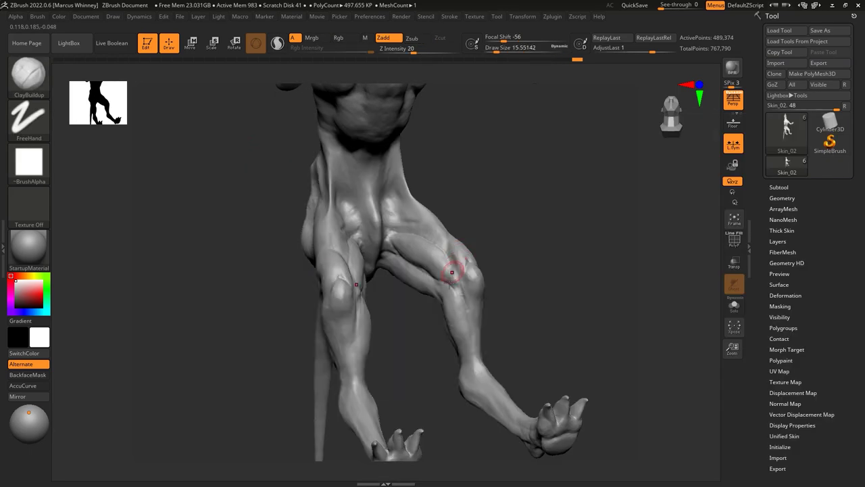
{"action": "mouse_move", "coordinate": [440, 259]}
{"action": "right_mouse_down"}
{"action": "mouse_move", "coordinate": [513, 302]}
{"action": "mouse_move", "coordinate": [436, 292]}
{"action": "mouse_move", "coordinate": [494, 277]}
{"action": "mouse_move", "coordinate": [473, 300]}
{"action": "mouse_move", "coordinate": [542, 238]}
{"action": "mouse_move", "coordinate": [325, 237]}
{"action": "mouse_move", "coordinate": [403, 162]}
{"action": "mouse_move", "coordinate": [460, 280]}
{"action": "right_mouse_up"}
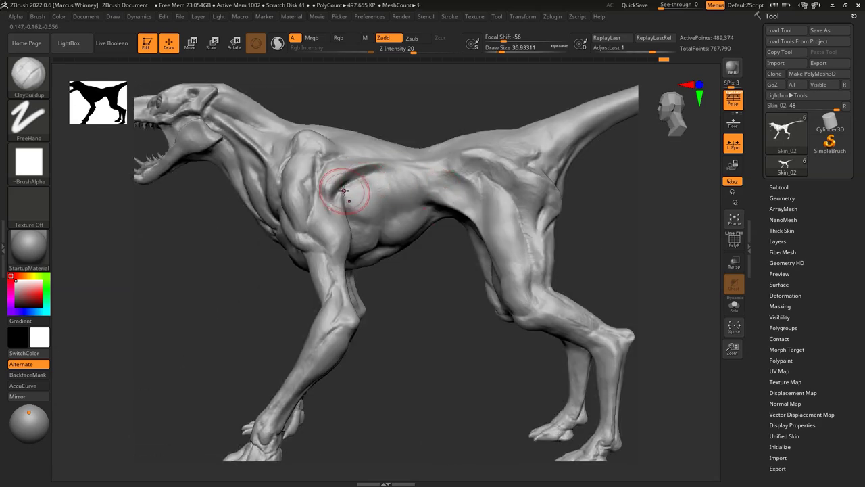
{"action": "key", "text": "b"}
{"action": "key", "text": "d"}
{"action": "key", "text": "s"}
{"action": "key", "text": "space"}
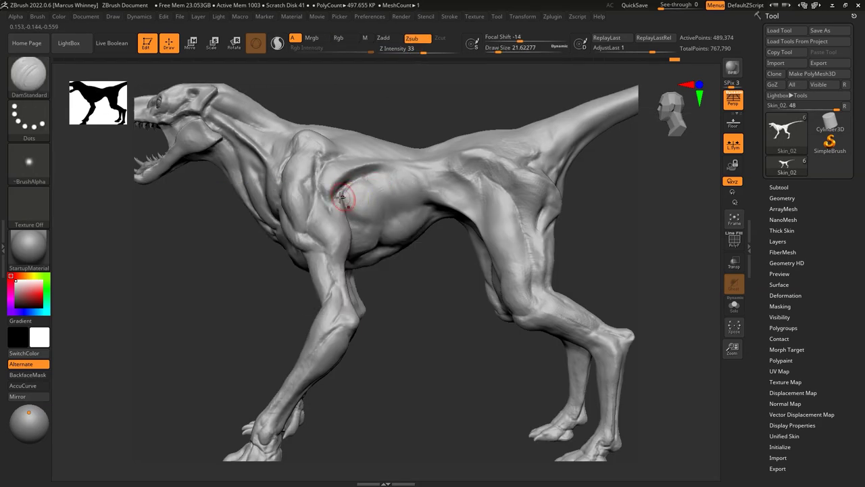
{"action": "mouse_move", "coordinate": [336, 194]}
{"action": "right_mouse_down"}
{"action": "mouse_move", "coordinate": [436, 146]}
{"action": "mouse_move", "coordinate": [290, 270]}
{"action": "mouse_move", "coordinate": [323, 277]}
{"action": "right_mouse_up"}
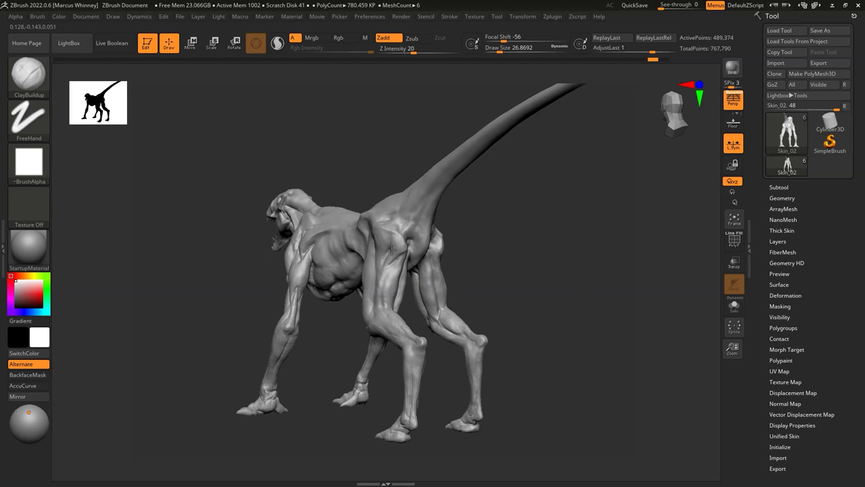
{"action": "mouse_move", "coordinate": [499, 255]}
{"action": "right_mouse_down", "text": "shift"}
{"action": "mouse_move", "coordinate": [398, 272]}
{"action": "mouse_move", "coordinate": [412, 260]}
{"action": "right_mouse_up", "text": "shift"}
{"action": "right_click_drag", "start_coordinate": [438, 295], "coordinate": [425, 256]}
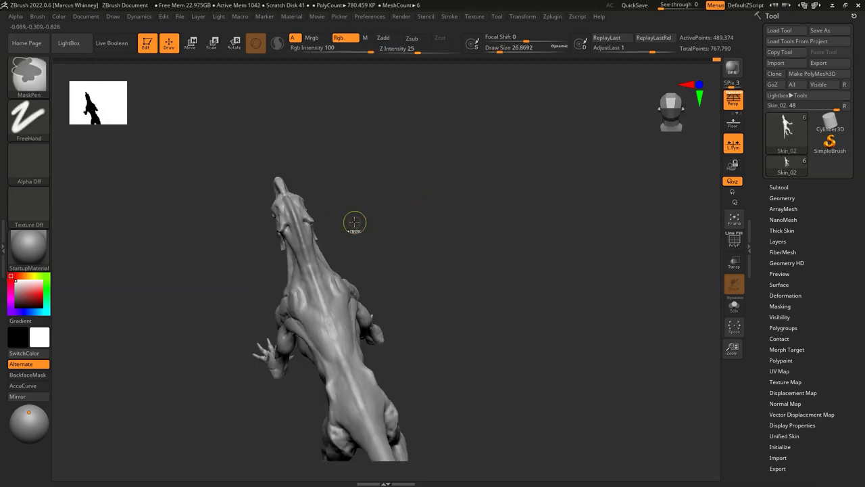
{"action": "key", "text": "ctrl"}
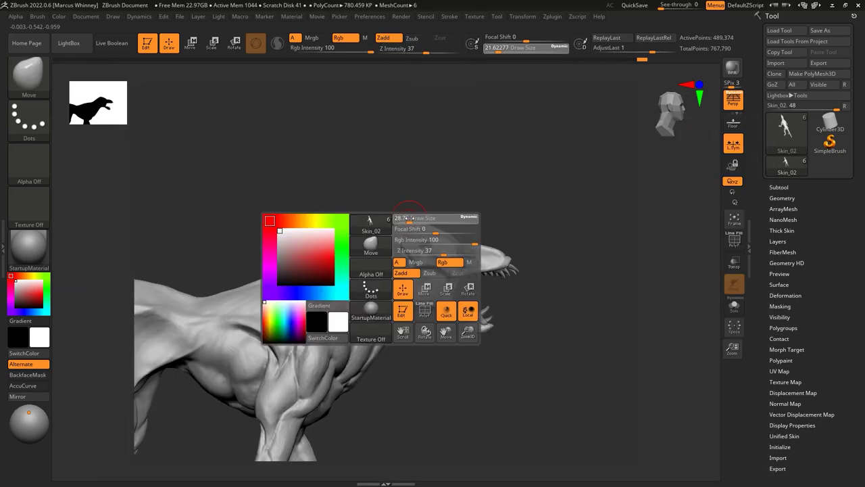
Enlarge the brush and reshape the tail's upper curve with the Move brush.
{"action": "left_click", "coordinate": [410, 219]}
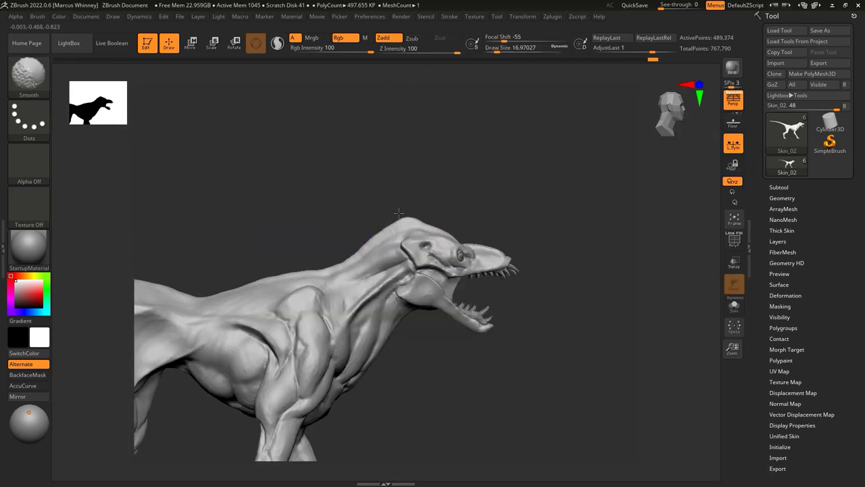
{"action": "left_click_drag", "start_coordinate": [372, 232], "coordinate": [494, 193]}
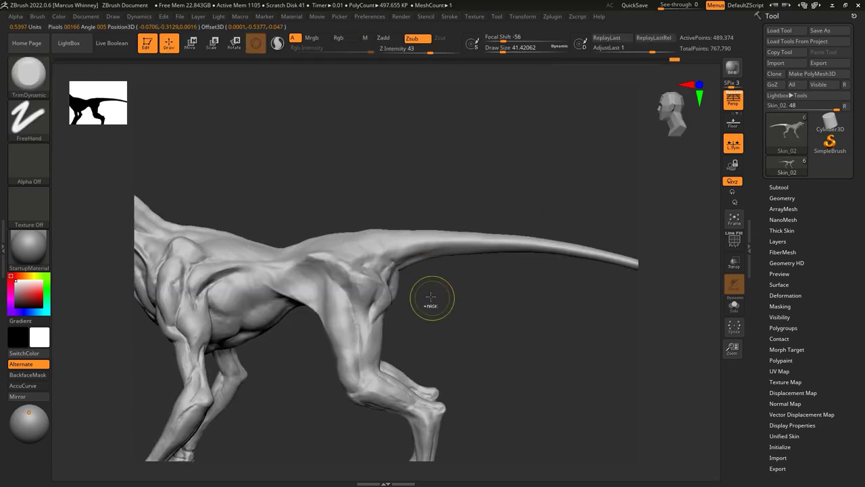
{"action": "key", "text": "b"}
{"action": "key", "text": "m"}
{"action": "key", "text": "v"}
{"action": "key", "text": "space"}
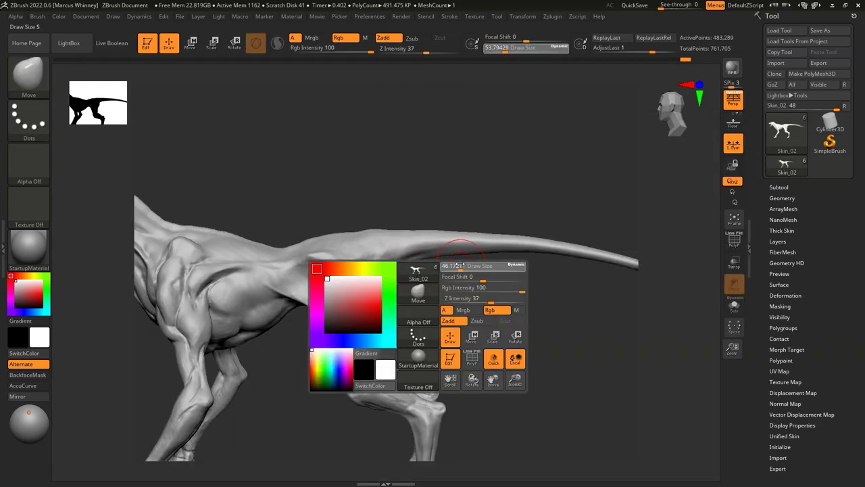
{"action": "left_click_drag", "start_coordinate": [496, 257], "coordinate": [437, 258], "text": "shift"}
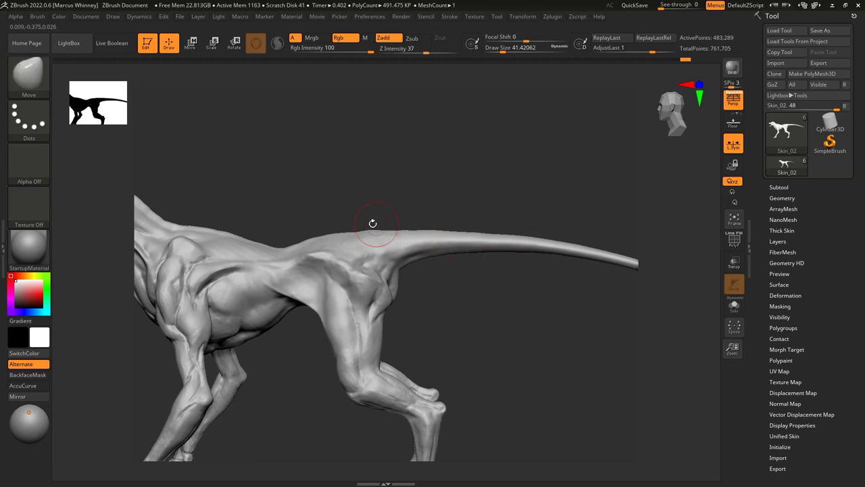
Orbit from top-down to side view and zoom in under the open jaw.
{"action": "left_click_drag", "start_coordinate": [456, 198], "coordinate": [377, 186]}
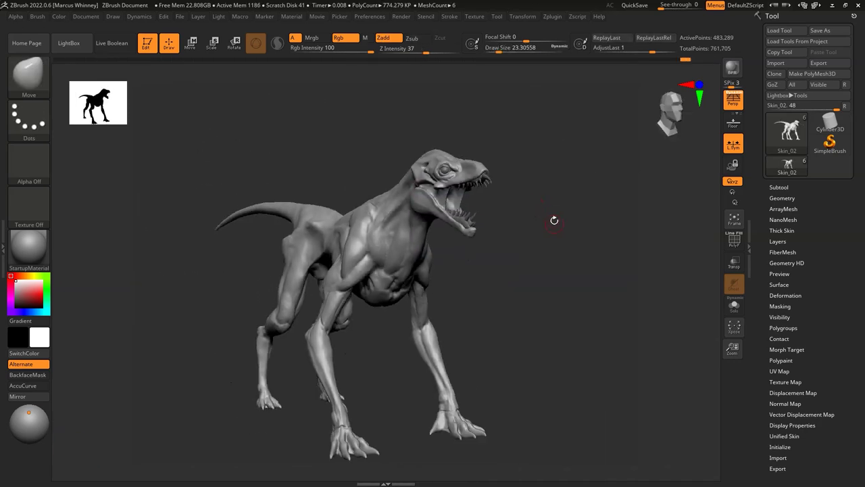
{"action": "mouse_move", "coordinate": [318, 347]}
{"action": "left_mouse_down"}
{"action": "mouse_move", "coordinate": [440, 383]}
{"action": "mouse_move", "coordinate": [555, 284]}
{"action": "mouse_move", "coordinate": [532, 251]}
{"action": "left_mouse_up"}
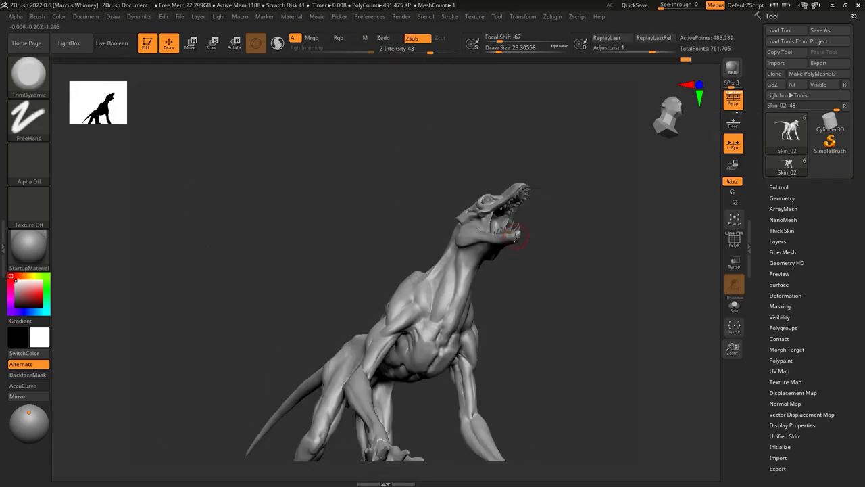
{"action": "left_click_drag", "start_coordinate": [527, 149], "coordinate": [427, 211], "text": "alt"}
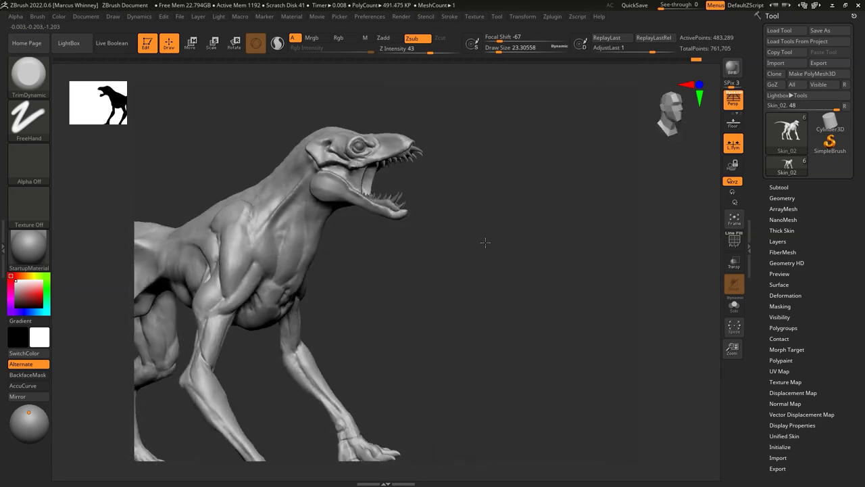
{"action": "mouse_move", "coordinate": [487, 241]}
{"action": "left_mouse_down"}
{"action": "mouse_move", "coordinate": [454, 116]}
{"action": "mouse_move", "coordinate": [405, 241]}
{"action": "left_mouse_up"}
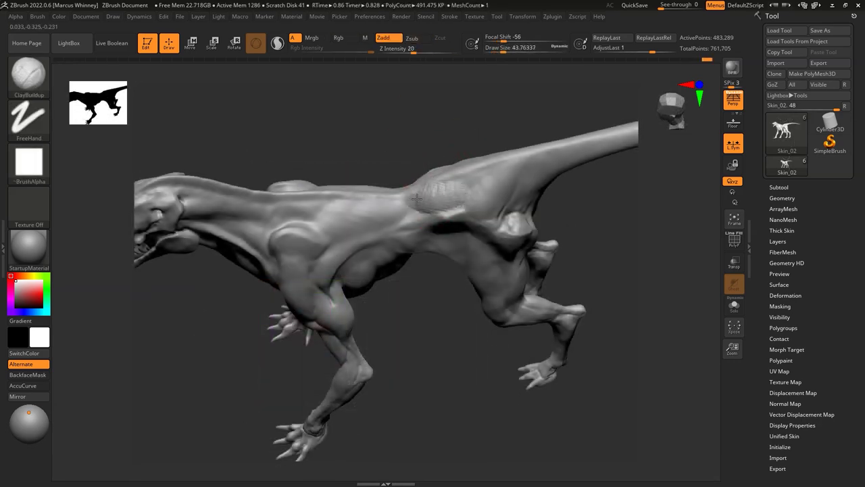
Reshape the back and hind leg with the Move brush, turning the raptor between views.
{"action": "mouse_move", "coordinate": [416, 196]}
{"action": "right_mouse_down"}
{"action": "mouse_move", "coordinate": [429, 115]}
{"action": "mouse_move", "coordinate": [547, 139]}
{"action": "mouse_move", "coordinate": [537, 191]}
{"action": "mouse_move", "coordinate": [421, 174]}
{"action": "right_mouse_up"}
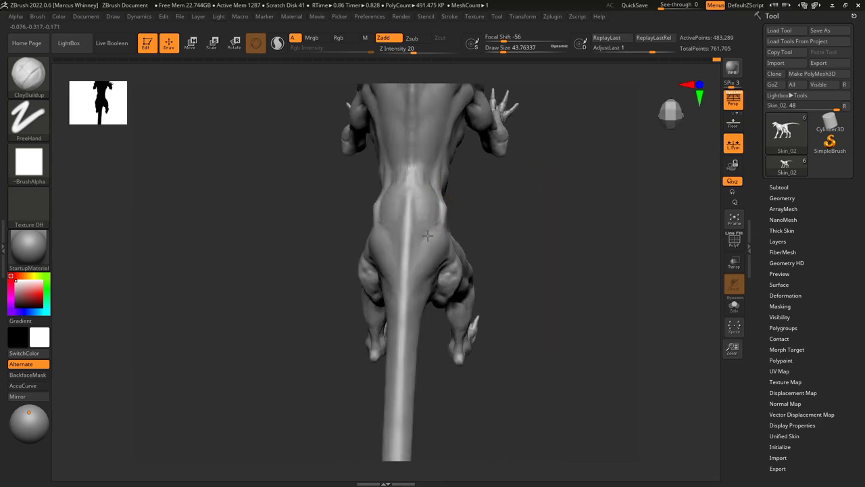
{"action": "mouse_move", "coordinate": [435, 223]}
{"action": "right_mouse_down"}
{"action": "mouse_move", "coordinate": [471, 218]}
{"action": "mouse_move", "coordinate": [416, 209]}
{"action": "right_mouse_up"}
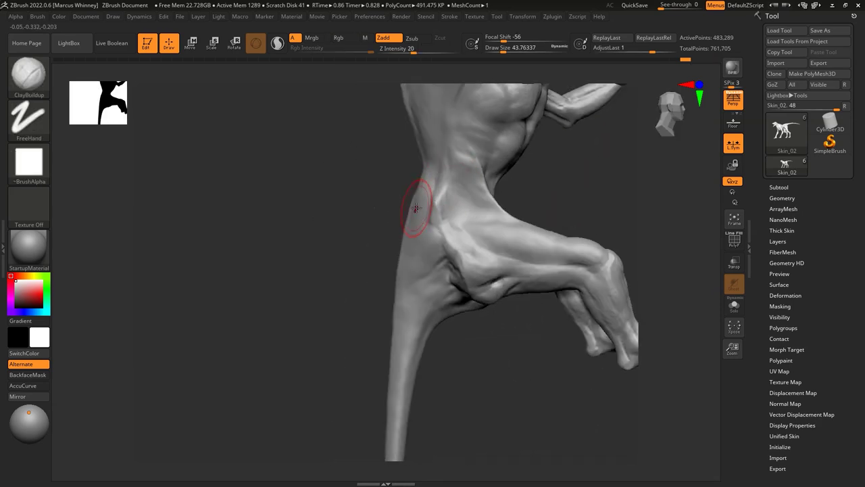
{"action": "mouse_move", "coordinate": [375, 239]}
{"action": "right_mouse_down"}
{"action": "mouse_move", "coordinate": [547, 196]}
{"action": "mouse_move", "coordinate": [534, 200]}
{"action": "right_mouse_up"}
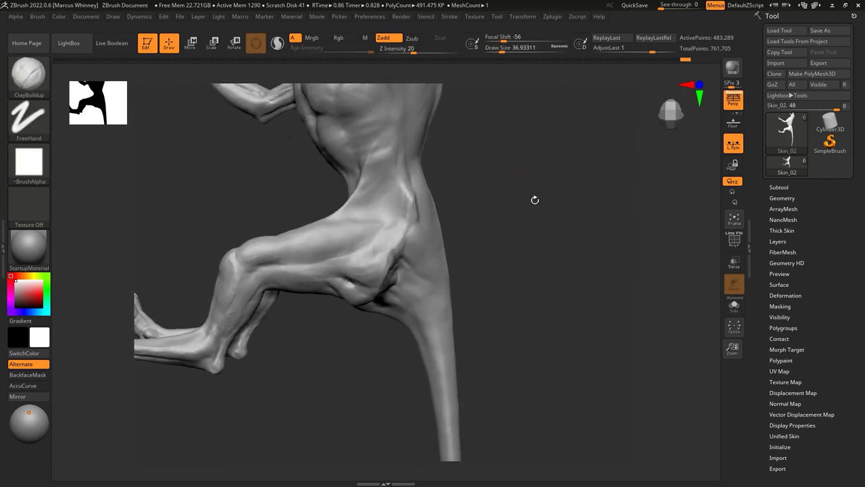
{"action": "key", "text": "b"}
{"action": "key", "text": "v"}
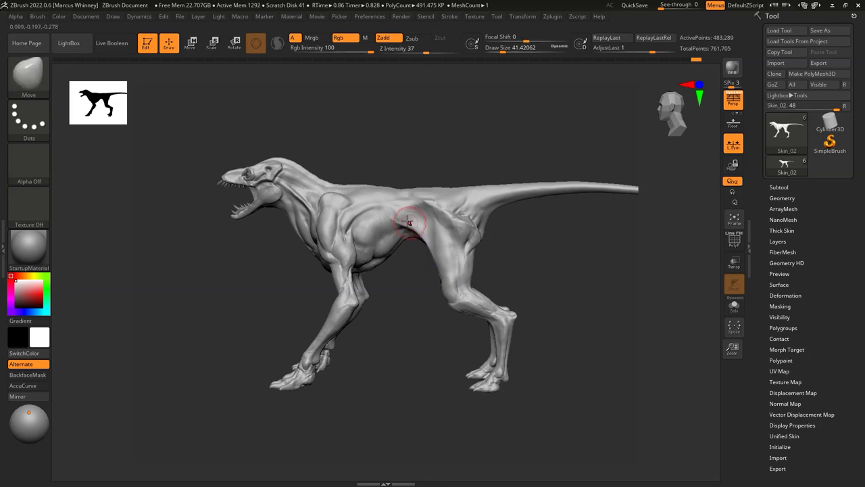
{"action": "right_click_drag", "start_coordinate": [450, 283], "coordinate": [469, 270]}
Add clay along the back with ClayBuildup, then carve creases with DamStandard.
{"action": "key", "text": "b"}
{"action": "key", "text": "c"}
{"action": "key", "text": "b"}
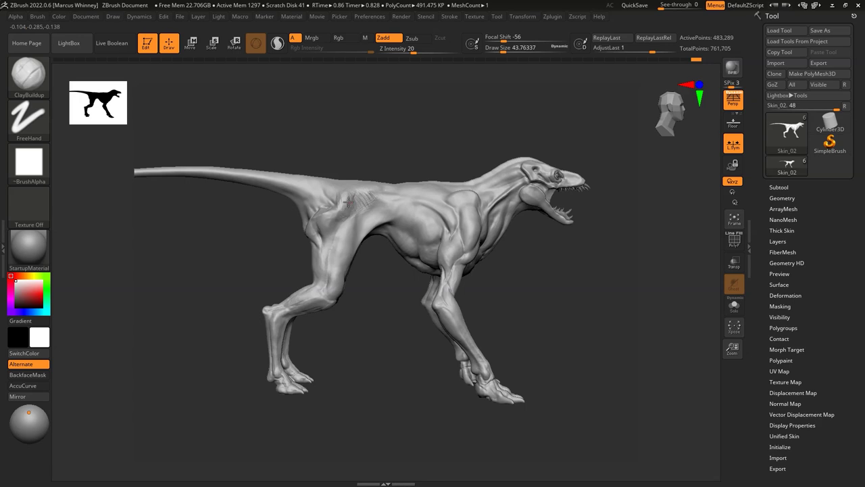
{"action": "mouse_move", "coordinate": [380, 158]}
{"action": "right_mouse_down"}
{"action": "mouse_move", "coordinate": [371, 181]}
{"action": "mouse_move", "coordinate": [370, 143]}
{"action": "right_mouse_up"}
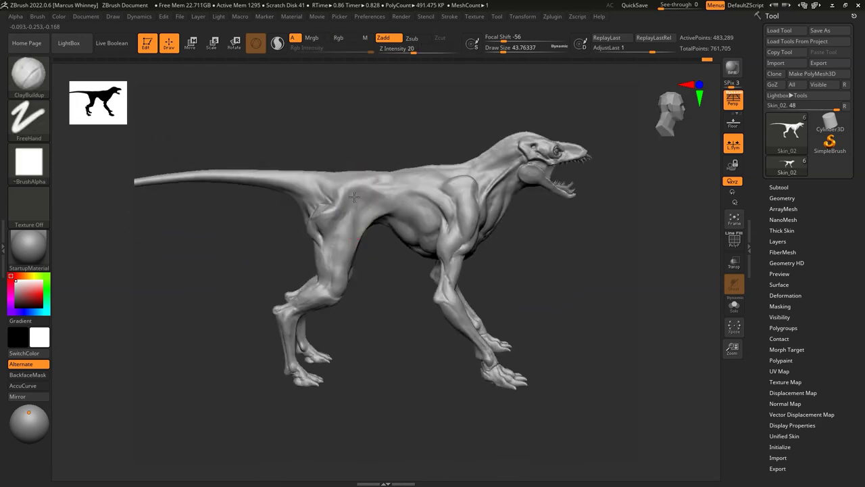
{"action": "mouse_move", "coordinate": [349, 209]}
{"action": "right_mouse_down"}
{"action": "mouse_move", "coordinate": [422, 181]}
{"action": "mouse_move", "coordinate": [348, 179]}
{"action": "right_mouse_up"}
{"action": "key", "text": "b"}
{"action": "key", "text": "d"}
{"action": "key", "text": "s"}
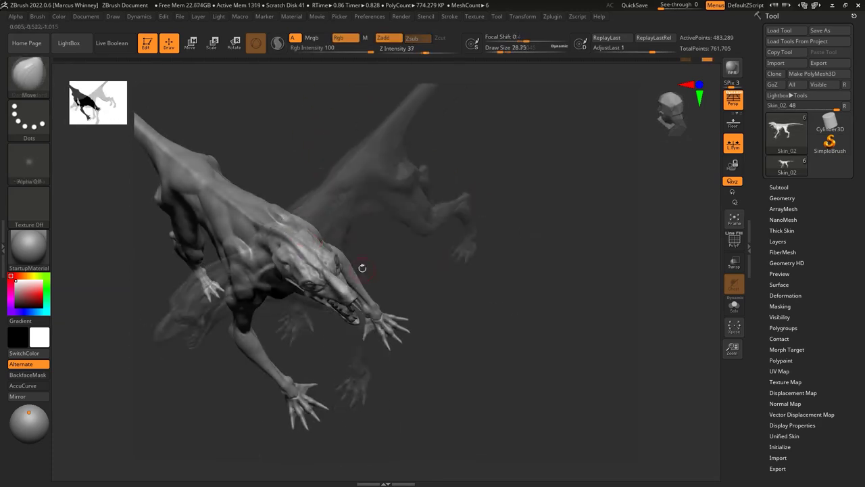
Build up more mass over the head and body with ClayBuildup.
{"action": "key", "text": "b"}
{"action": "key", "text": "c"}
{"action": "key", "text": "b"}
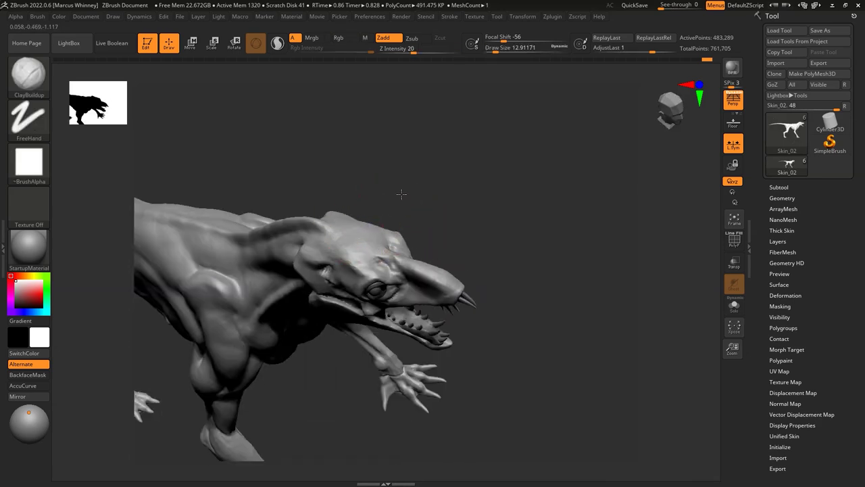
{"action": "left_click_drag", "start_coordinate": [420, 215], "coordinate": [379, 242]}
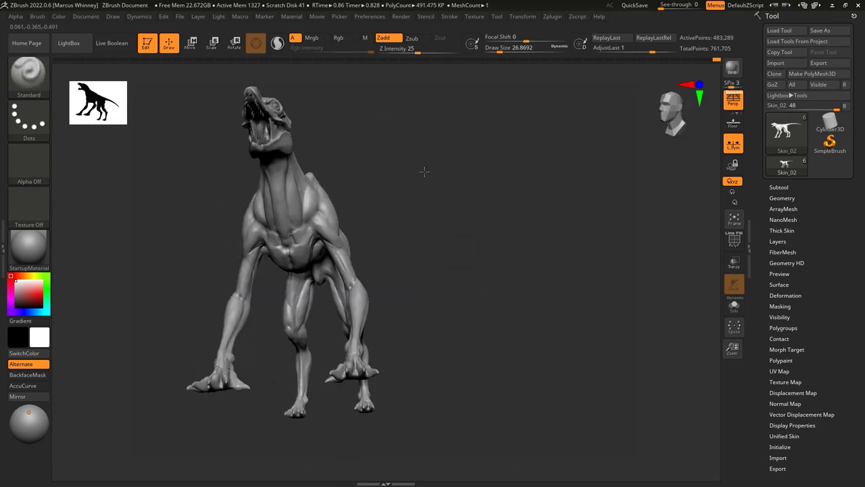
{"action": "left_click_drag", "start_coordinate": [488, 200], "coordinate": [472, 238]}
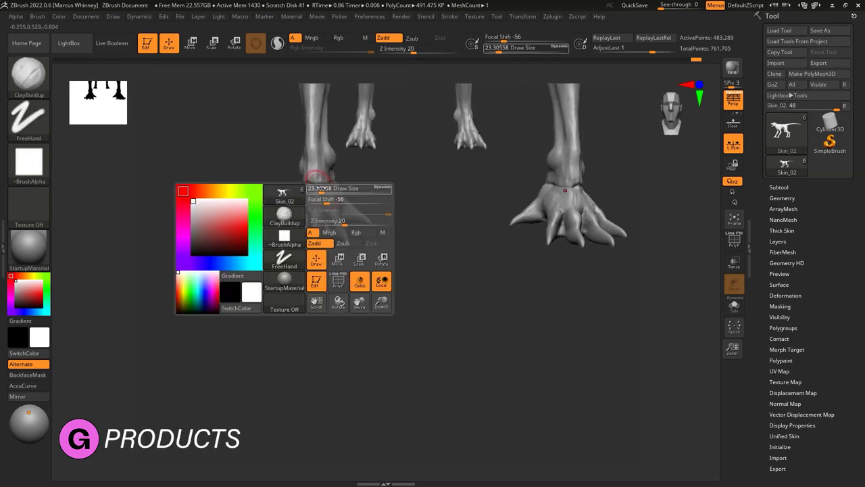
Reduce the brush size and reshape the hand claws with the Move brush.
{"action": "left_click_drag", "start_coordinate": [321, 188], "coordinate": [318, 189]}
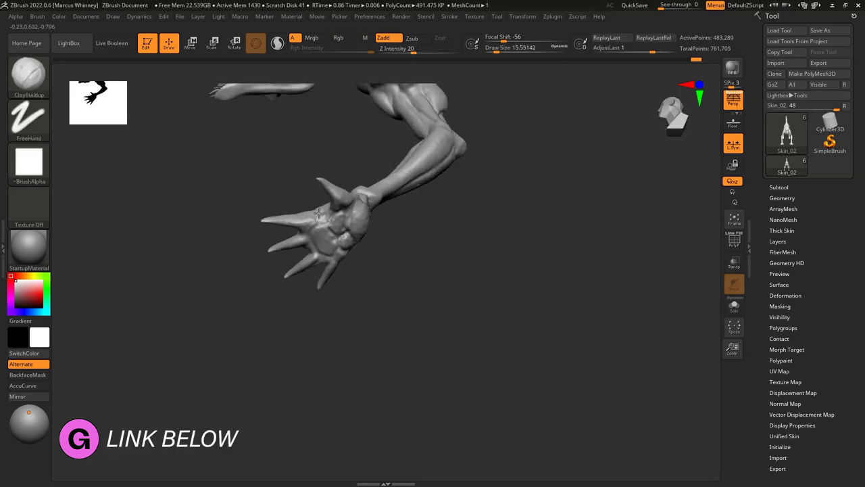
{"action": "mouse_move", "coordinate": [390, 300]}
{"action": "left_mouse_down"}
{"action": "mouse_move", "coordinate": [446, 278]}
{"action": "mouse_move", "coordinate": [325, 224]}
{"action": "left_mouse_up"}
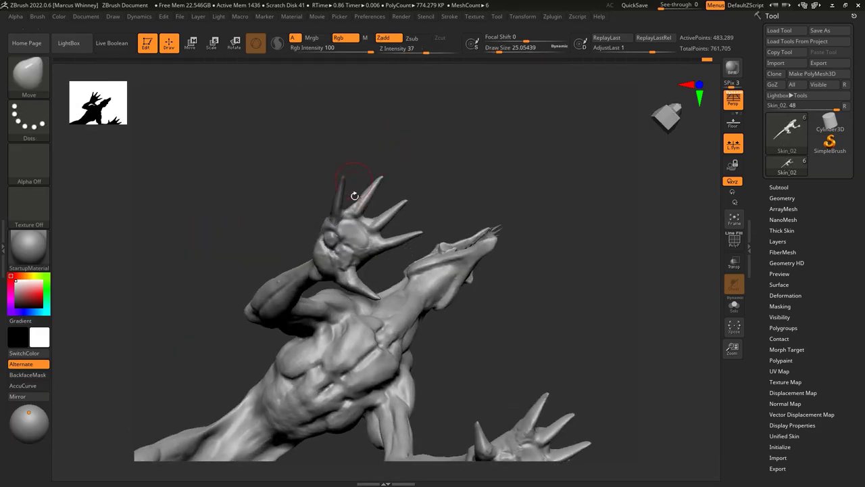
{"action": "key", "text": "w"}
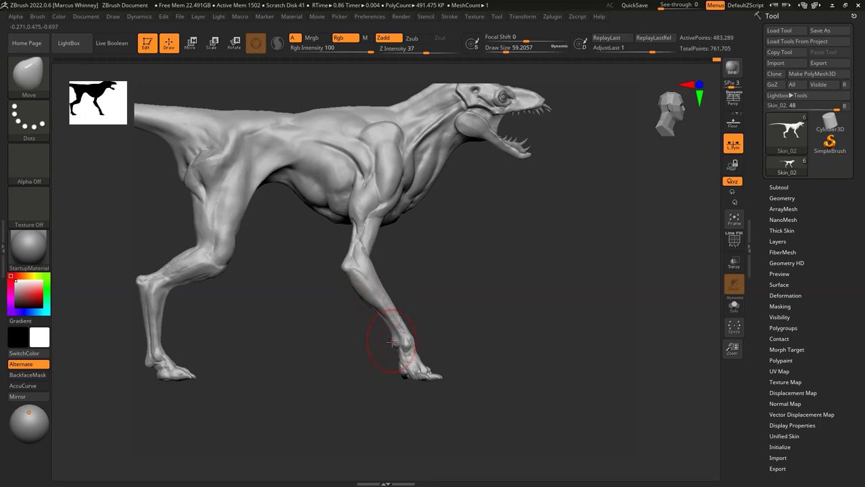
Carve finer detail into the lower legs with DamStandard using Alpha 47.
{"action": "mouse_move", "coordinate": [349, 207]}
{"action": "right_mouse_down"}
{"action": "mouse_move", "coordinate": [504, 205]}
{"action": "mouse_move", "coordinate": [560, 260]}
{"action": "right_mouse_up"}
{"action": "key", "text": "b"}
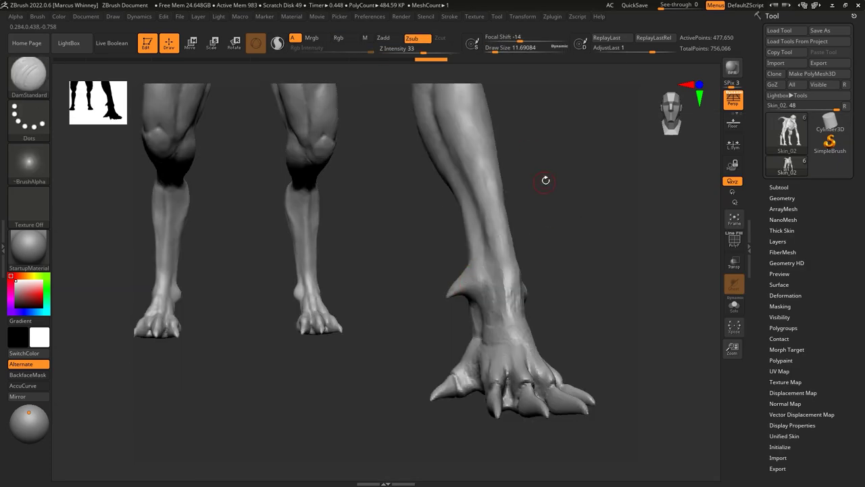
{"action": "key", "text": "alt+a"}
{"action": "left_click", "coordinate": [575, 271]}
{"action": "mouse_move", "coordinate": [498, 252]}
{"action": "right_mouse_down"}
{"action": "mouse_move", "coordinate": [460, 270]}
{"action": "mouse_move", "coordinate": [459, 291]}
{"action": "right_mouse_up"}
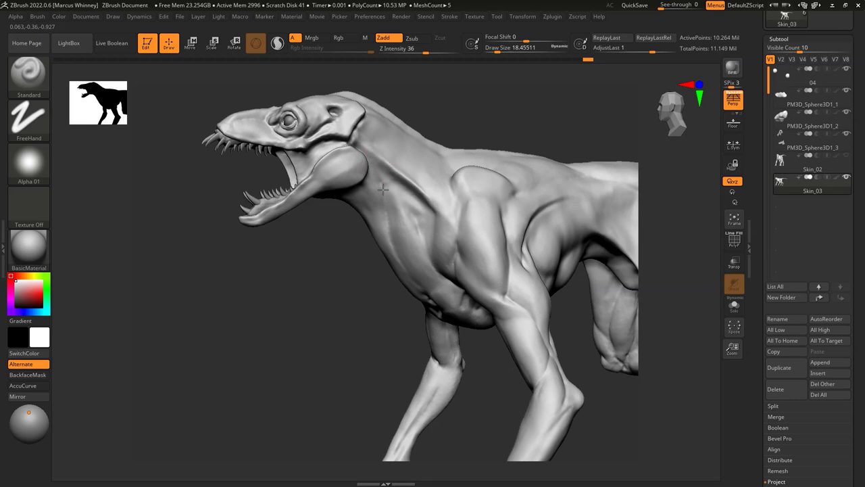
Press a row of pits into the raptor's neck with Standard and smooth the jaw and mouth corners.
{"action": "left_click_drag", "start_coordinate": [348, 283], "coordinate": [397, 252]}
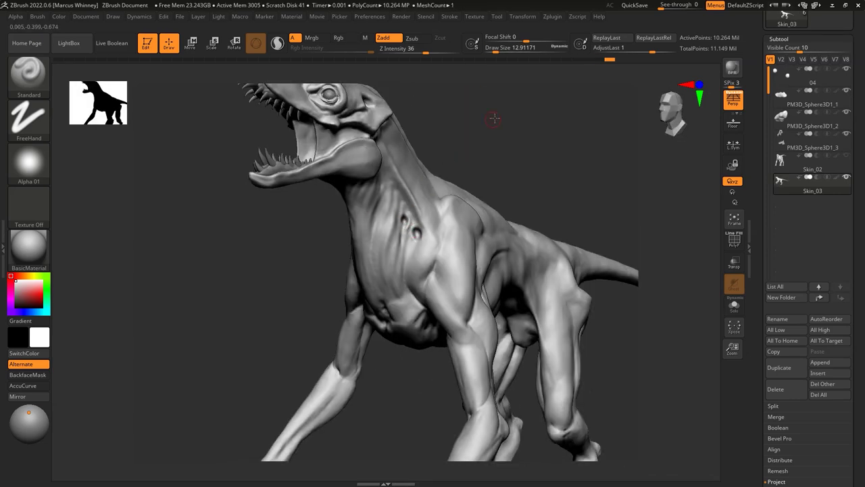
{"action": "left_click_drag", "start_coordinate": [446, 160], "coordinate": [394, 200]}
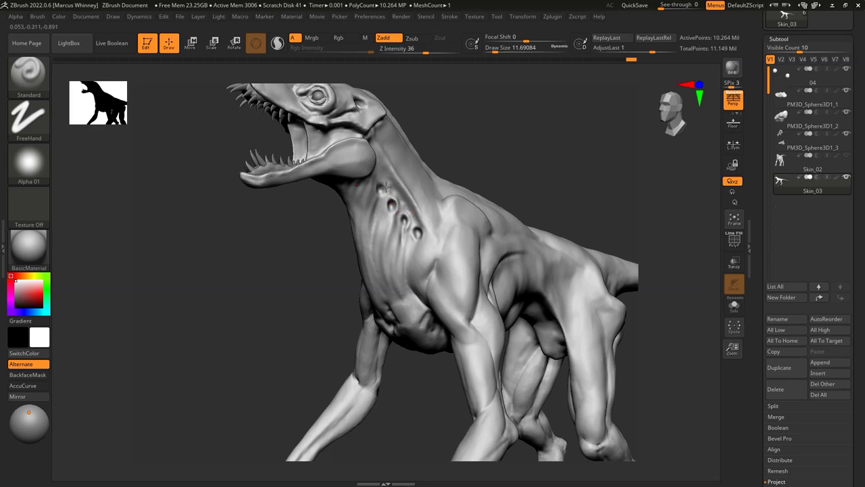
{"action": "left_click_drag", "start_coordinate": [386, 151], "coordinate": [460, 126]}
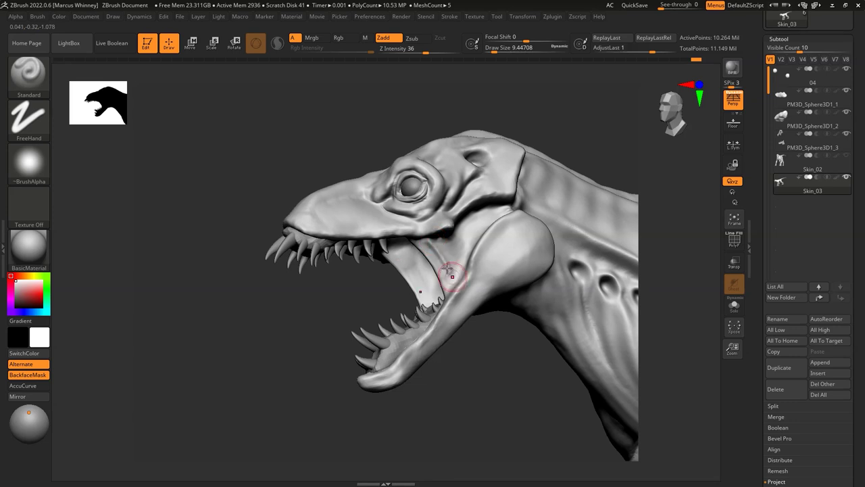
{"action": "key", "text": "shift"}
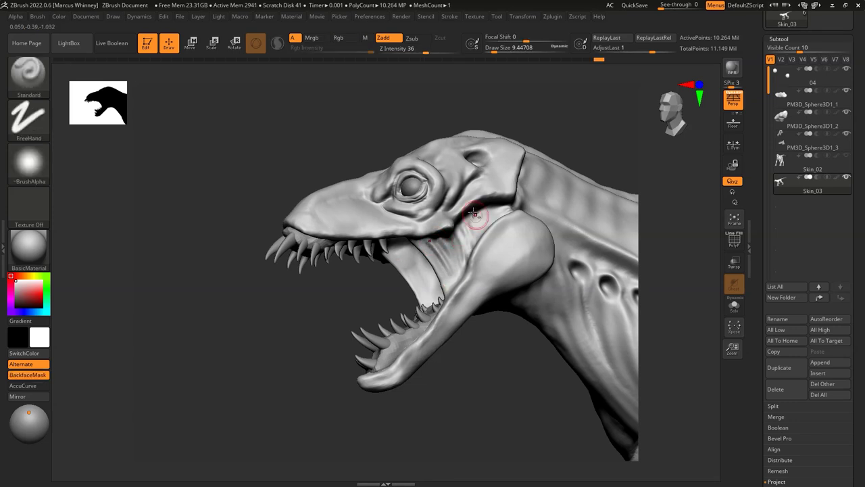
{"action": "mouse_move", "coordinate": [473, 203]}
{"action": "left_mouse_down"}
{"action": "mouse_move", "coordinate": [544, 184]}
{"action": "mouse_move", "coordinate": [495, 233]}
{"action": "mouse_move", "coordinate": [502, 158]}
{"action": "mouse_move", "coordinate": [399, 170]}
{"action": "left_mouse_up"}
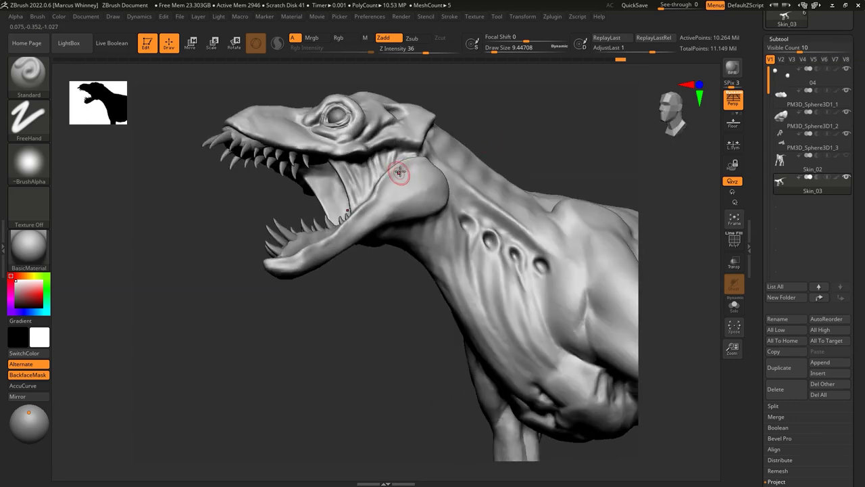
{"action": "key", "text": "shift"}
{"action": "key", "text": "space"}
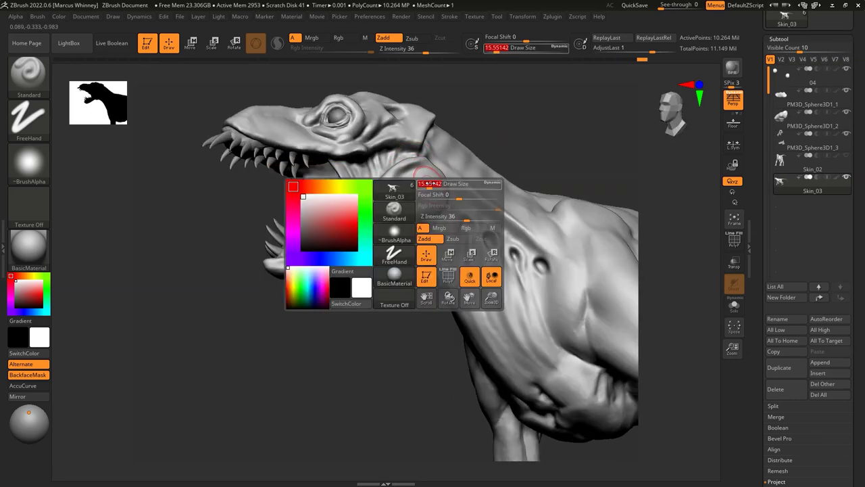
{"action": "left_click_drag", "start_coordinate": [394, 239], "coordinate": [434, 144]}
{"action": "mouse_move", "coordinate": [461, 102]}
{"action": "right_mouse_down"}
{"action": "mouse_move", "coordinate": [427, 164]}
{"action": "mouse_move", "coordinate": [437, 147]}
{"action": "right_mouse_up"}
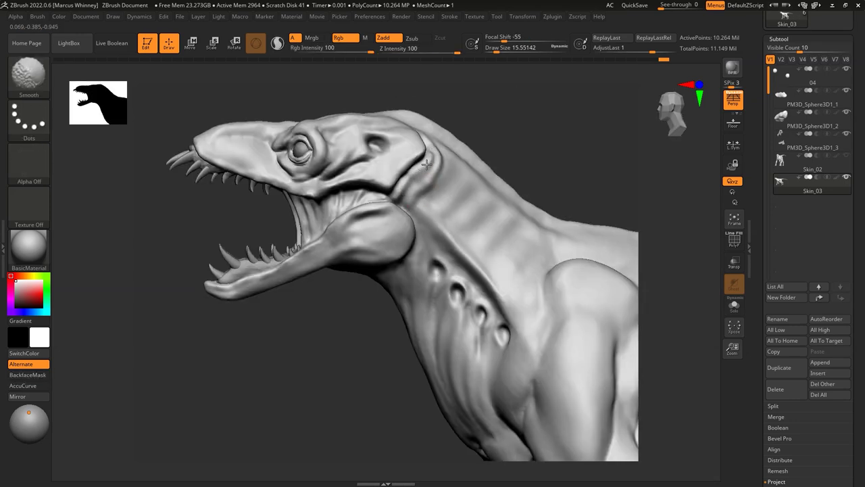
Start roughening the neck, chest and flanks with skin texture on a new layer, smoothing as needed.
{"action": "key", "text": "f"}
{"action": "mouse_move", "coordinate": [496, 129]}
{"action": "right_mouse_down", "text": "shift"}
{"action": "mouse_move", "coordinate": [416, 154]}
{"action": "mouse_move", "coordinate": [398, 224]}
{"action": "right_mouse_up", "text": "shift"}
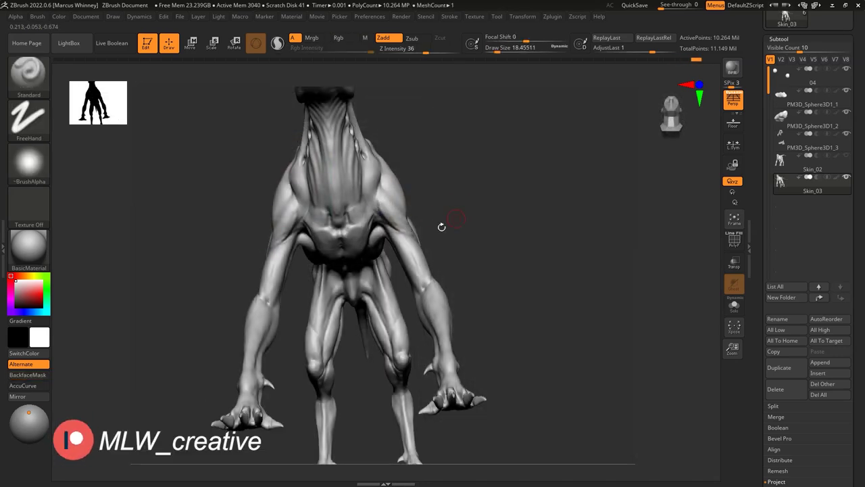
{"action": "right_click_drag", "start_coordinate": [410, 267], "coordinate": [400, 195]}
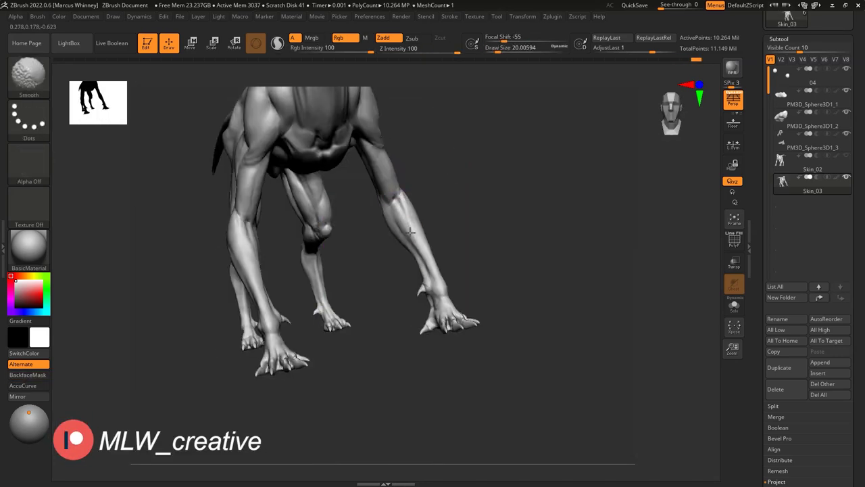
{"action": "mouse_move", "coordinate": [479, 199]}
{"action": "right_mouse_down"}
{"action": "mouse_move", "coordinate": [409, 253]}
{"action": "mouse_move", "coordinate": [365, 142]}
{"action": "mouse_move", "coordinate": [479, 250]}
{"action": "mouse_move", "coordinate": [346, 270]}
{"action": "mouse_move", "coordinate": [341, 213]}
{"action": "mouse_move", "coordinate": [560, 162]}
{"action": "mouse_move", "coordinate": [469, 233]}
{"action": "mouse_move", "coordinate": [444, 215]}
{"action": "mouse_move", "coordinate": [444, 203]}
{"action": "mouse_move", "coordinate": [497, 122]}
{"action": "mouse_move", "coordinate": [417, 209]}
{"action": "right_mouse_up"}
{"action": "key", "text": "space"}
{"action": "key", "text": "space"}
{"action": "key", "text": "shift"}
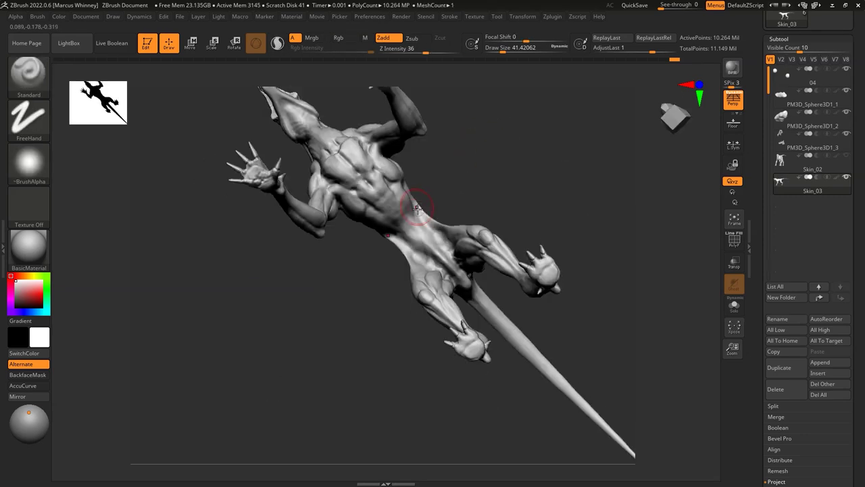
{"action": "right_click_drag", "start_coordinate": [439, 244], "coordinate": [381, 177]}
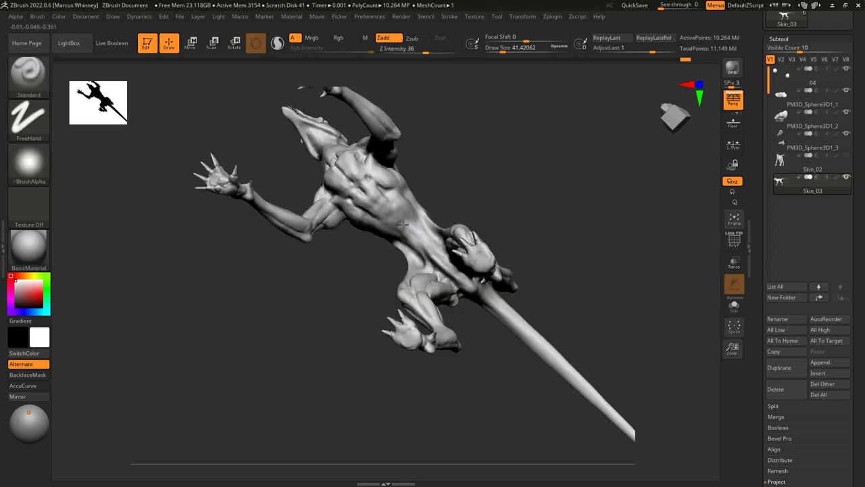
{"action": "right_click_drag", "start_coordinate": [383, 202], "coordinate": [510, 146], "text": "shift"}
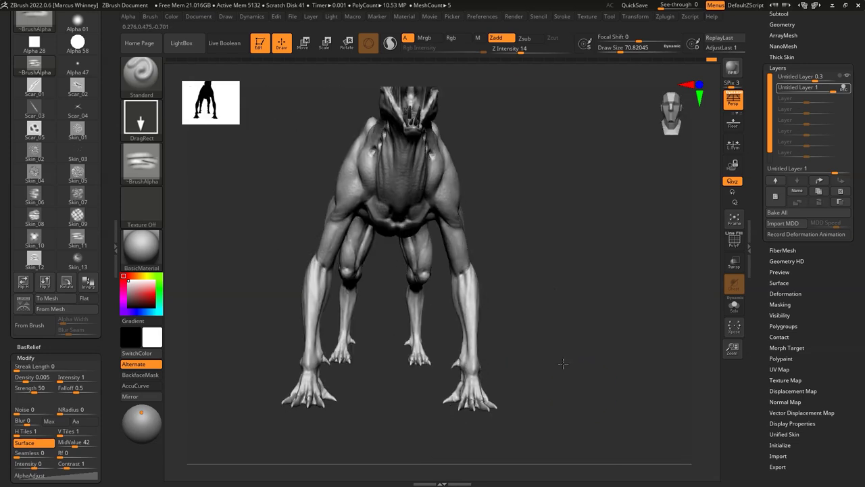
Sculpt wrinkles and skin folds over the legs, feet, body and head across five sculpt layers.
{"action": "right_click_drag", "start_coordinate": [563, 364], "coordinate": [476, 337], "text": "ctrl"}
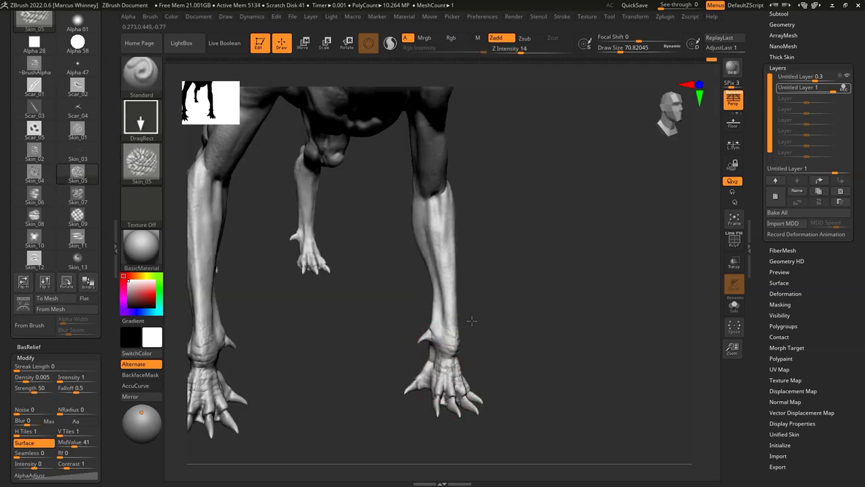
{"action": "mouse_move", "coordinate": [471, 321]}
{"action": "left_mouse_down"}
{"action": "mouse_move", "coordinate": [536, 377]}
{"action": "mouse_move", "coordinate": [396, 325]}
{"action": "left_mouse_up"}
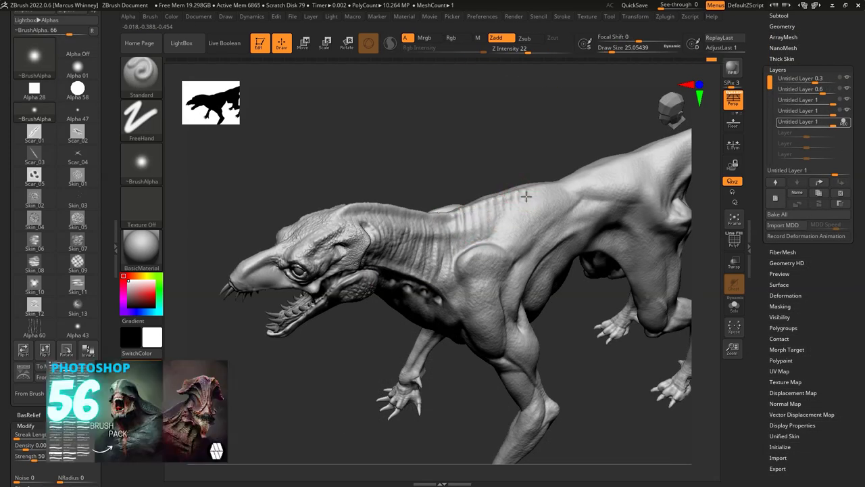
{"action": "mouse_move", "coordinate": [379, 221]}
{"action": "left_mouse_down"}
{"action": "mouse_move", "coordinate": [518, 164]}
{"action": "mouse_move", "coordinate": [536, 121]}
{"action": "mouse_move", "coordinate": [498, 145]}
{"action": "mouse_move", "coordinate": [426, 218]}
{"action": "mouse_move", "coordinate": [498, 243]}
{"action": "mouse_move", "coordinate": [388, 193]}
{"action": "left_mouse_up"}
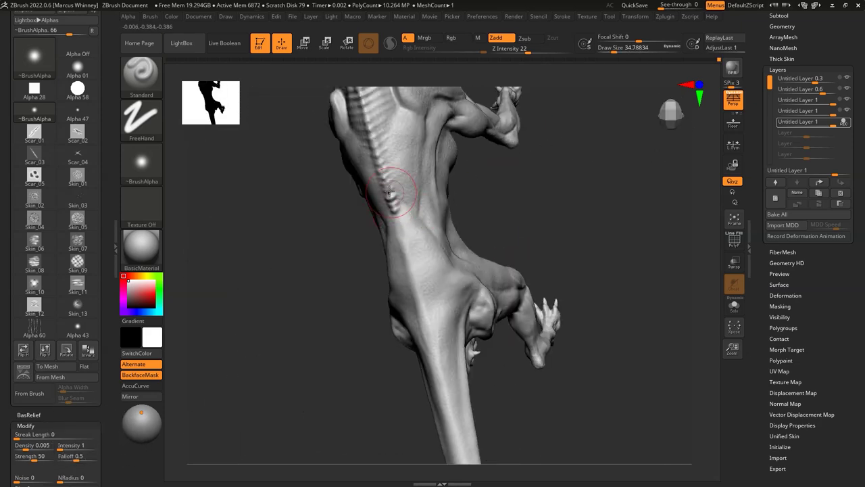
{"action": "mouse_move", "coordinate": [410, 239]}
{"action": "left_mouse_down"}
{"action": "mouse_move", "coordinate": [511, 165]}
{"action": "mouse_move", "coordinate": [551, 151]}
{"action": "left_mouse_up"}
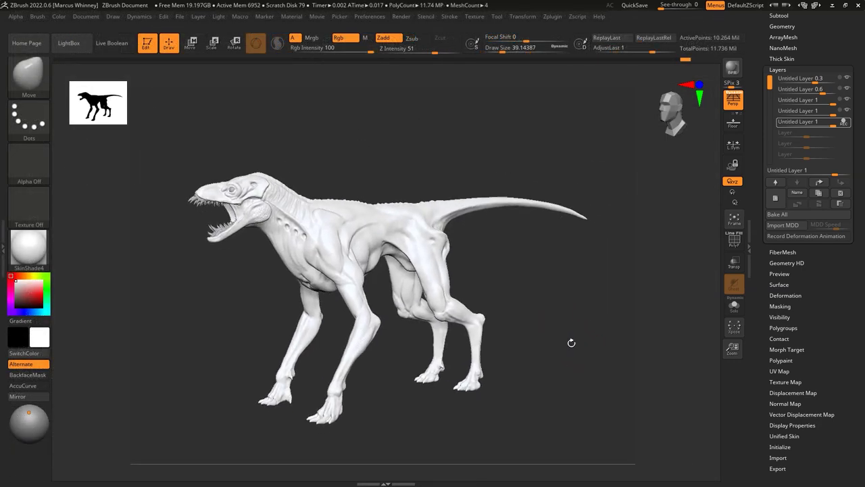
Fill the teeth near-black with FillObject, then select the body for painting.
{"action": "left_click_drag", "start_coordinate": [23, 284], "coordinate": [20, 292]}
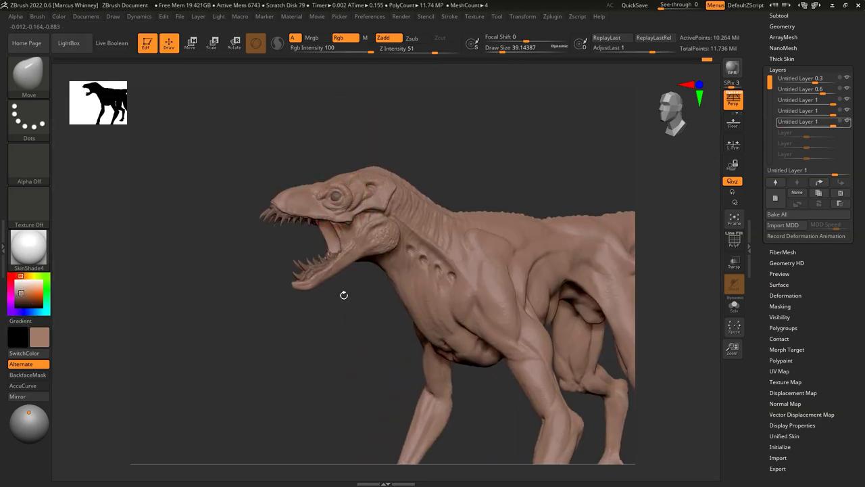
{"action": "mouse_move", "coordinate": [27, 287]}
{"action": "left_mouse_down"}
{"action": "mouse_move", "coordinate": [38, 283]}
{"action": "mouse_move", "coordinate": [19, 302]}
{"action": "left_mouse_up"}
{"action": "left_click", "coordinate": [59, 17]}
{"action": "left_click", "coordinate": [318, 281], "text": "alt"}
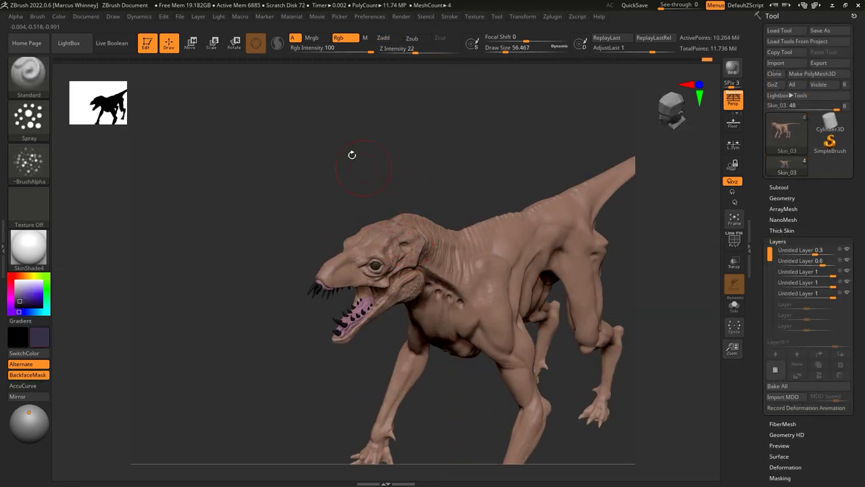
Polypaint dark purple over the head, neck, back and tail using a soft round alpha.
{"action": "left_click_drag", "start_coordinate": [408, 235], "coordinate": [378, 243]}
{"action": "key", "text": "space"}
{"action": "left_click", "coordinate": [400, 280]}
{"action": "left_click", "coordinate": [73, 241]}
{"action": "mouse_move", "coordinate": [432, 223]}
{"action": "left_mouse_down"}
{"action": "mouse_move", "coordinate": [347, 254]}
{"action": "mouse_move", "coordinate": [531, 233]}
{"action": "left_mouse_up"}
{"action": "left_click_drag", "start_coordinate": [425, 267], "coordinate": [635, 192]}
{"action": "left_click_drag", "start_coordinate": [633, 250], "coordinate": [504, 228]}
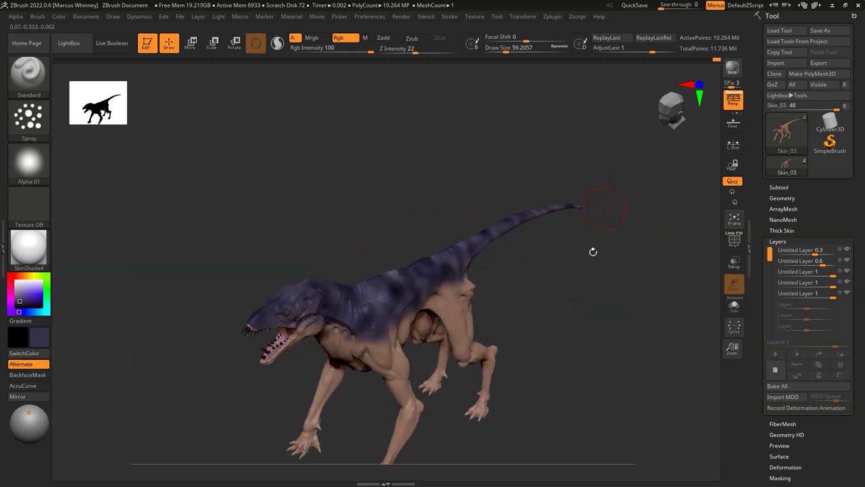
{"action": "left_click_drag", "start_coordinate": [582, 203], "coordinate": [334, 195]}
{"action": "left_click_drag", "start_coordinate": [406, 203], "coordinate": [308, 202]}
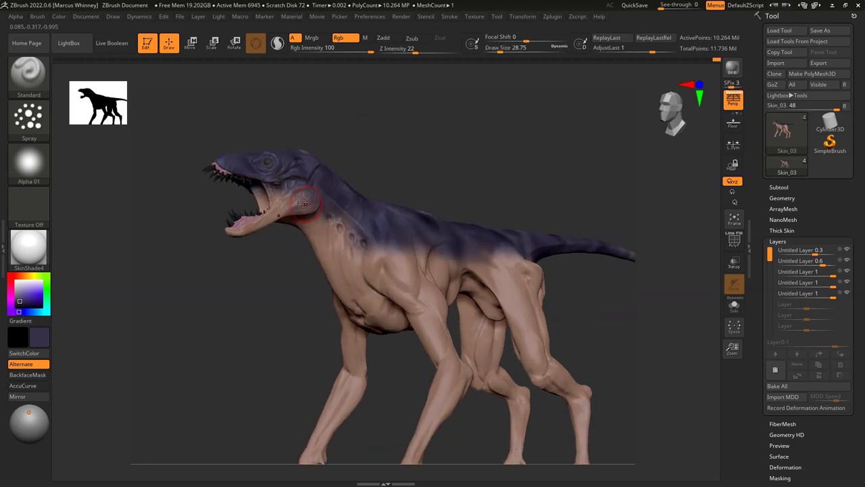
{"action": "mouse_move", "coordinate": [236, 237]}
{"action": "left_mouse_down"}
{"action": "mouse_move", "coordinate": [425, 140]}
{"action": "mouse_move", "coordinate": [358, 162]}
{"action": "left_mouse_up"}
Paint the pale tan underside, legs and jaw area.
{"action": "key", "text": "space"}
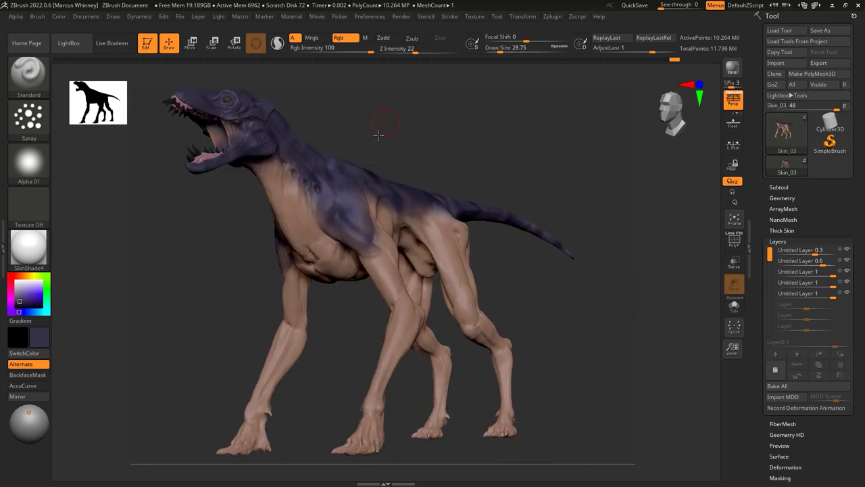
{"action": "left_click_drag", "start_coordinate": [371, 238], "coordinate": [344, 297]}
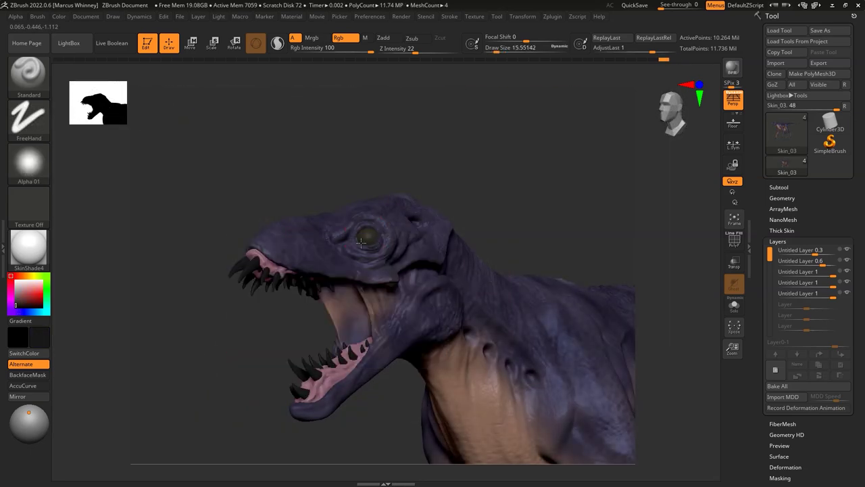
{"action": "mouse_move", "coordinate": [375, 248]}
{"action": "left_mouse_down"}
{"action": "mouse_move", "coordinate": [503, 216]}
{"action": "mouse_move", "coordinate": [142, 293]}
{"action": "mouse_move", "coordinate": [547, 209]}
{"action": "left_mouse_up"}
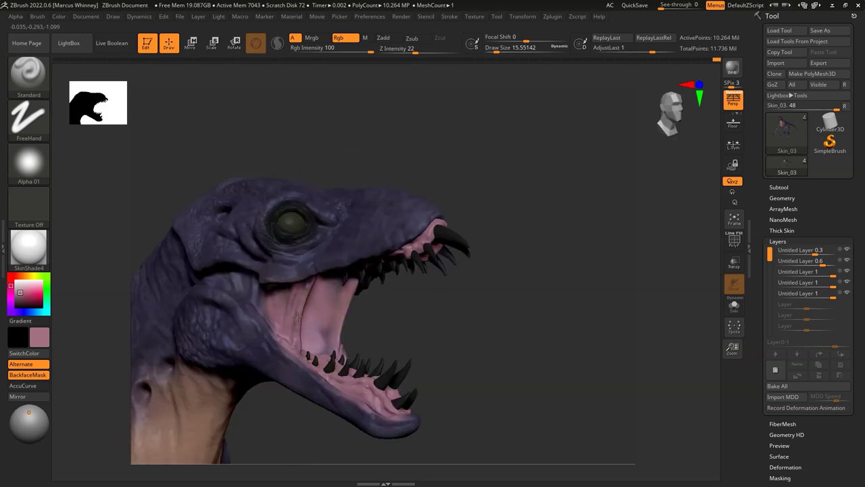
{"action": "left_click_drag", "start_coordinate": [297, 316], "coordinate": [387, 265]}
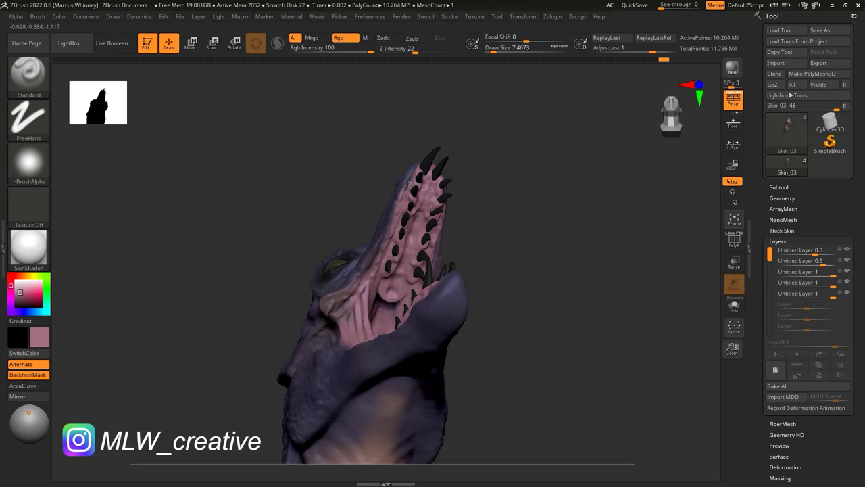
{"action": "left_click_drag", "start_coordinate": [406, 182], "coordinate": [431, 175]}
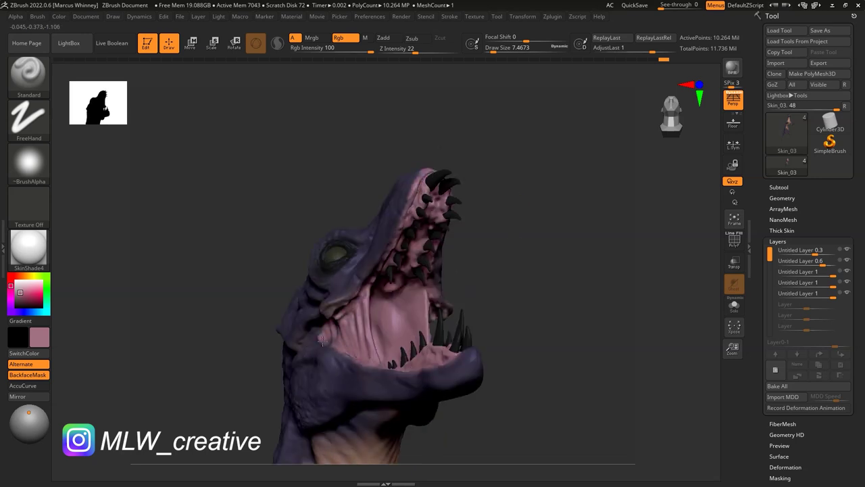
{"action": "left_click_drag", "start_coordinate": [322, 340], "coordinate": [328, 332]}
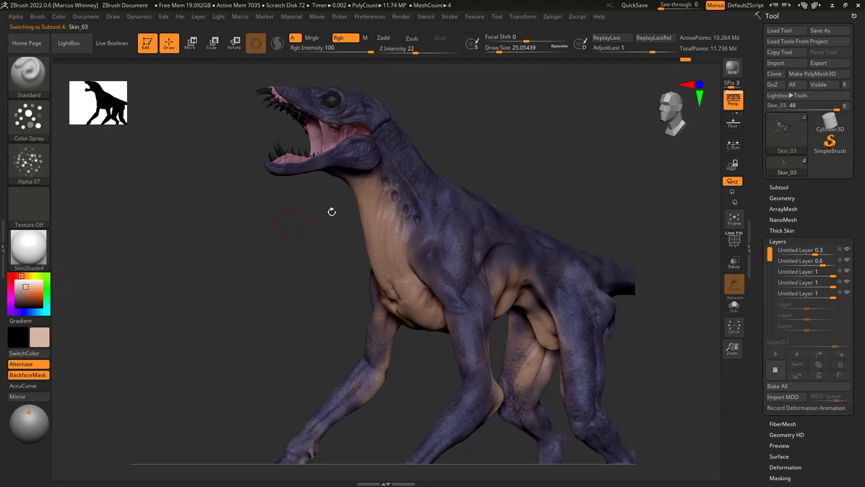
Finish the pink mouth and orange eyes with a smaller brush, then append a Plane3D.
{"action": "key", "text": "space"}
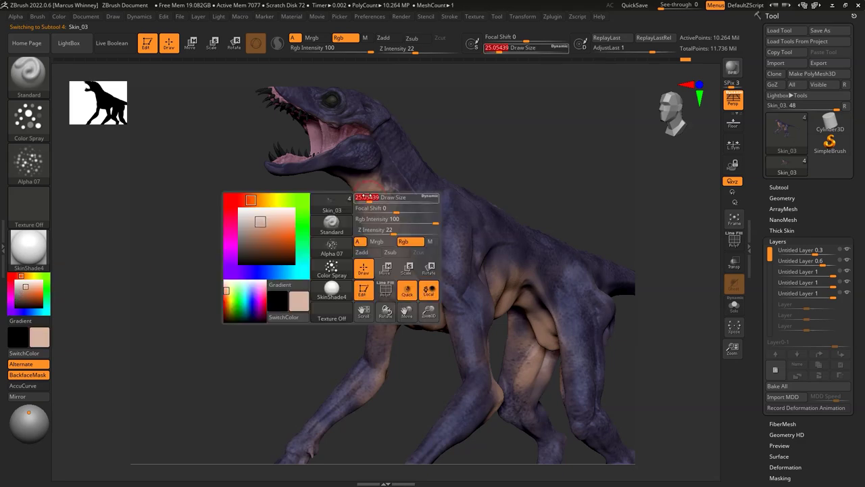
{"action": "left_click_drag", "start_coordinate": [508, 170], "coordinate": [473, 158]}
{"action": "key", "text": "space"}
{"action": "mouse_move", "coordinate": [401, 234]}
{"action": "left_mouse_down"}
{"action": "mouse_move", "coordinate": [392, 234]}
{"action": "mouse_move", "coordinate": [473, 139]}
{"action": "mouse_move", "coordinate": [424, 244]}
{"action": "left_mouse_up"}
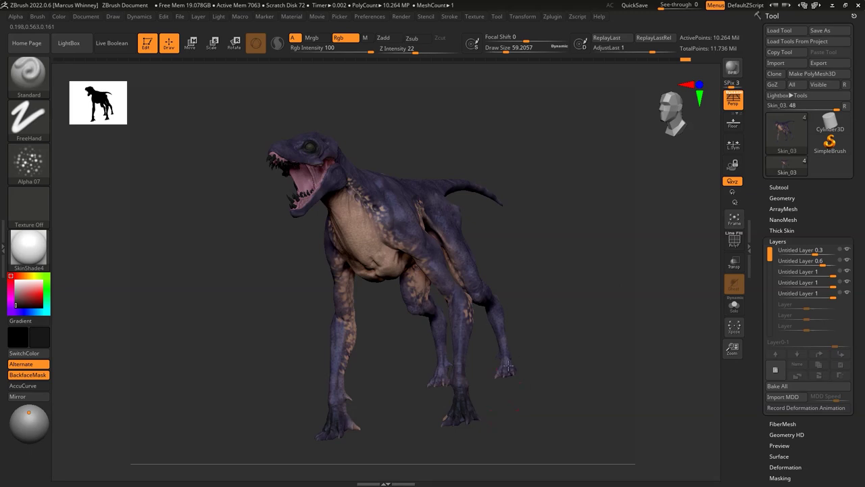
{"action": "left_click_drag", "start_coordinate": [508, 417], "coordinate": [371, 385]}
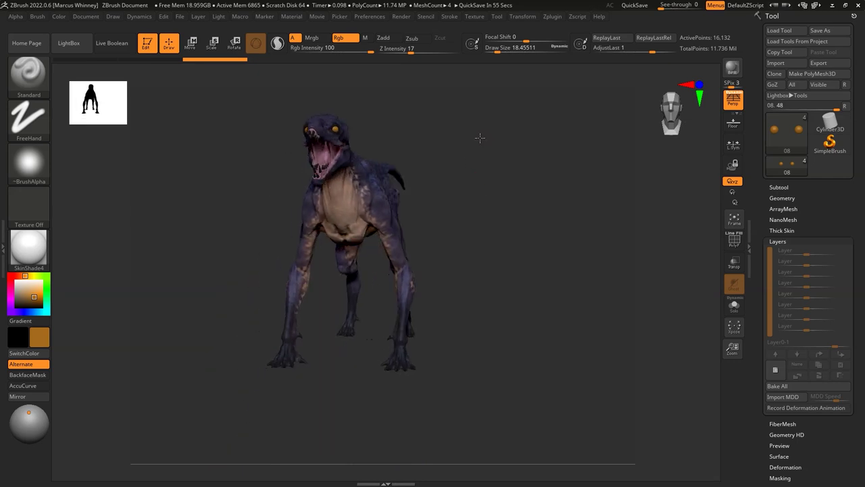
{"action": "left_click_drag", "start_coordinate": [485, 184], "coordinate": [452, 135]}
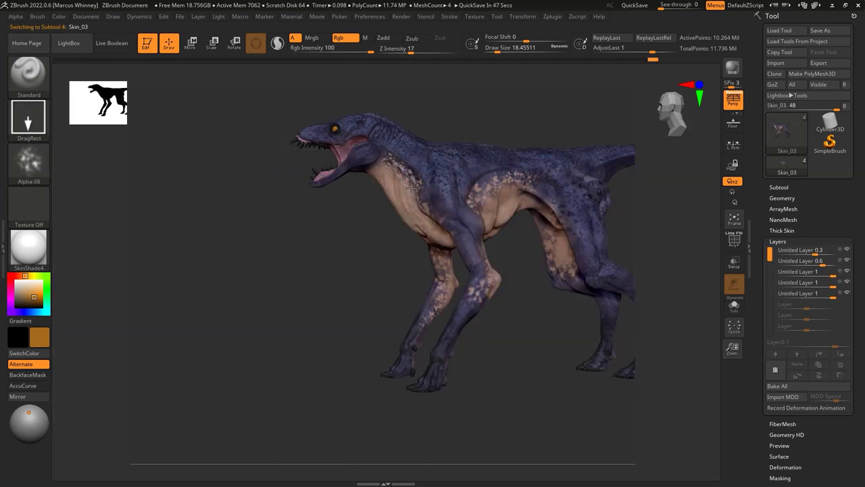
{"action": "left_click_drag", "start_coordinate": [77, 156], "coordinate": [162, 159]}
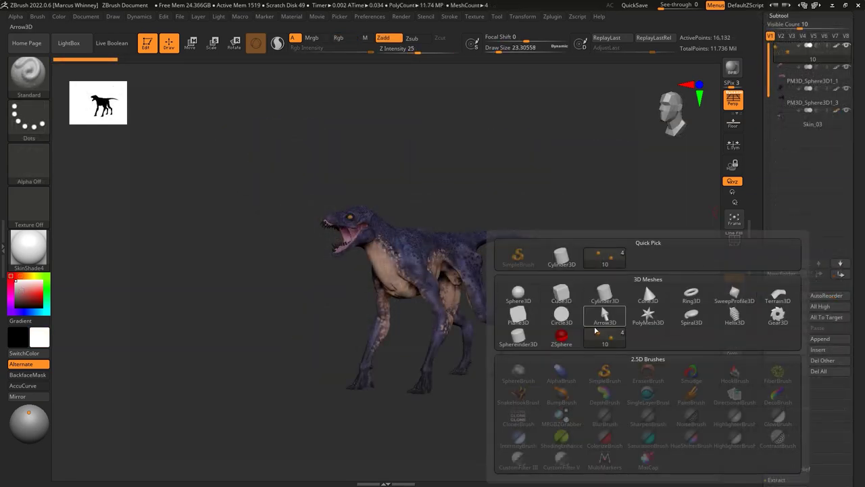
{"action": "left_click", "coordinate": [518, 315]}
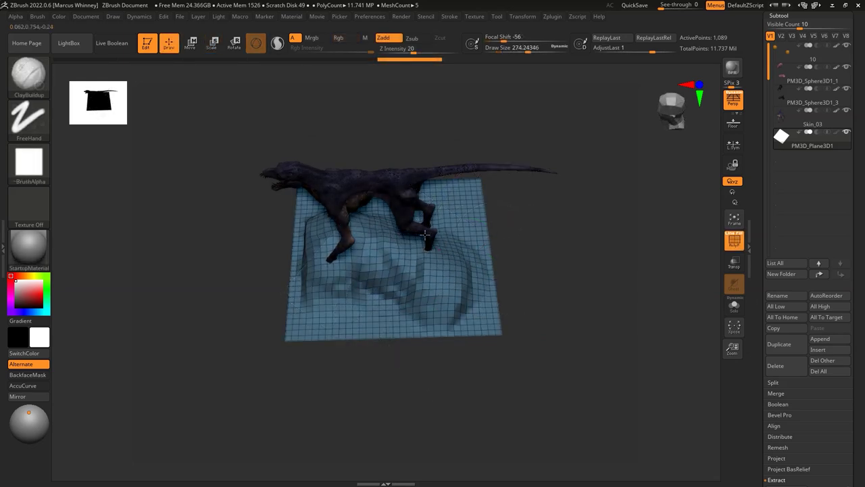
Carve the plane into rock with TrimDynamic in Zsub mode and Solo the plane.
{"action": "mouse_move", "coordinate": [380, 225]}
{"action": "left_mouse_down"}
{"action": "mouse_move", "coordinate": [444, 232]}
{"action": "mouse_move", "coordinate": [486, 308]}
{"action": "mouse_move", "coordinate": [546, 296]}
{"action": "left_mouse_up"}
{"action": "key", "text": "b"}
{"action": "key", "text": "t"}
{"action": "key", "text": "d"}
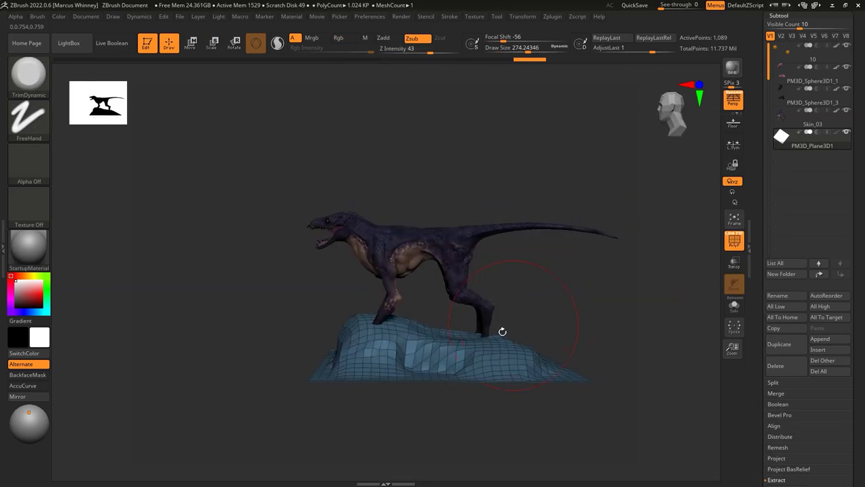
{"action": "mouse_move", "coordinate": [415, 357]}
{"action": "left_mouse_down"}
{"action": "mouse_move", "coordinate": [599, 299]}
{"action": "mouse_move", "coordinate": [608, 331]}
{"action": "mouse_move", "coordinate": [614, 304]}
{"action": "mouse_move", "coordinate": [305, 231]}
{"action": "left_mouse_up"}
{"action": "key", "text": "shift+f"}
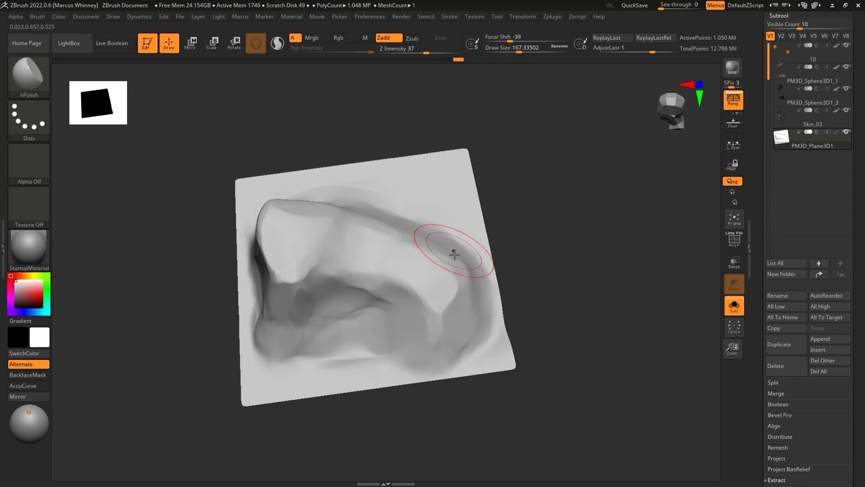
Add rocky detail to the solo plane, checking it from above and low angles.
{"action": "mouse_move", "coordinate": [453, 254]}
{"action": "left_mouse_down"}
{"action": "mouse_move", "coordinate": [286, 270]}
{"action": "mouse_move", "coordinate": [203, 223]}
{"action": "mouse_move", "coordinate": [410, 163]}
{"action": "mouse_move", "coordinate": [325, 247]}
{"action": "left_mouse_up"}
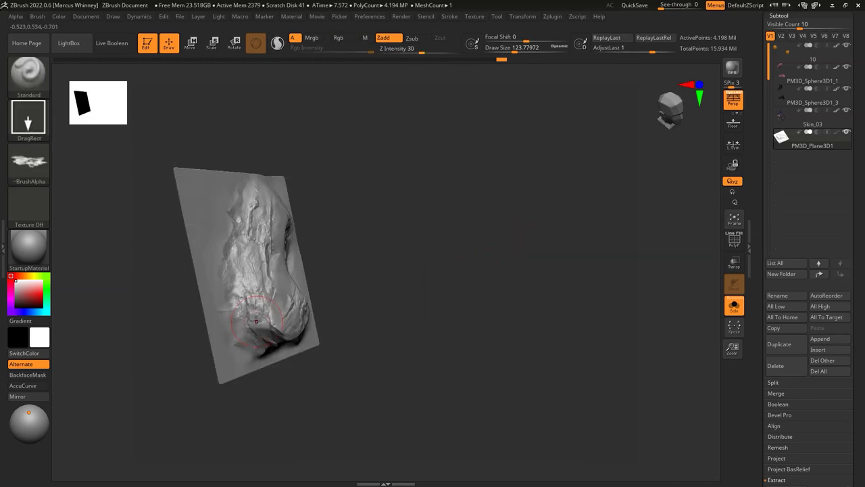
{"action": "left_click_drag", "start_coordinate": [248, 219], "coordinate": [319, 234]}
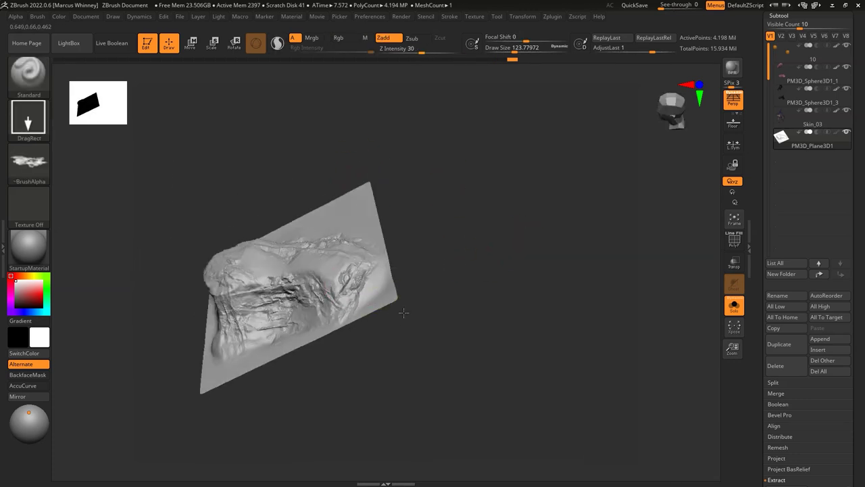
{"action": "left_click_drag", "start_coordinate": [404, 312], "coordinate": [394, 80]}
{"action": "right_click_drag", "start_coordinate": [372, 272], "coordinate": [269, 266]}
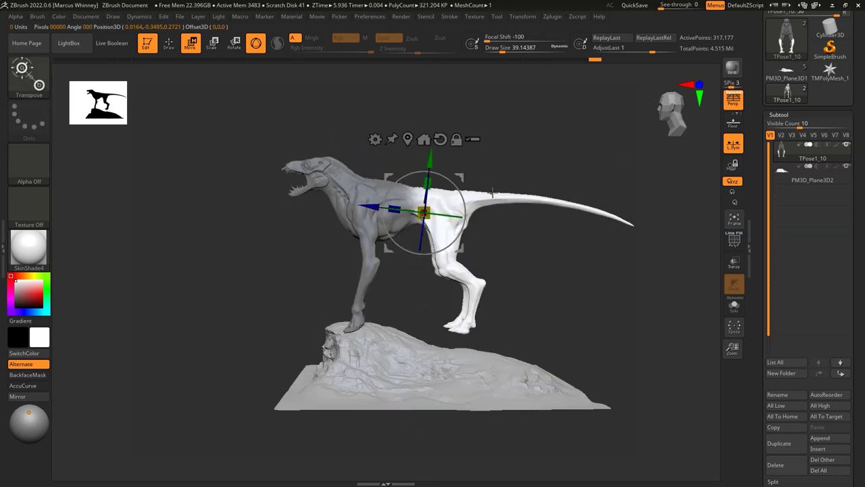
Mask the rear body and tail, invert the mask, and move the front body with Transpose.
{"action": "left_click_drag", "start_coordinate": [388, 164], "coordinate": [463, 152], "text": "ctrl"}
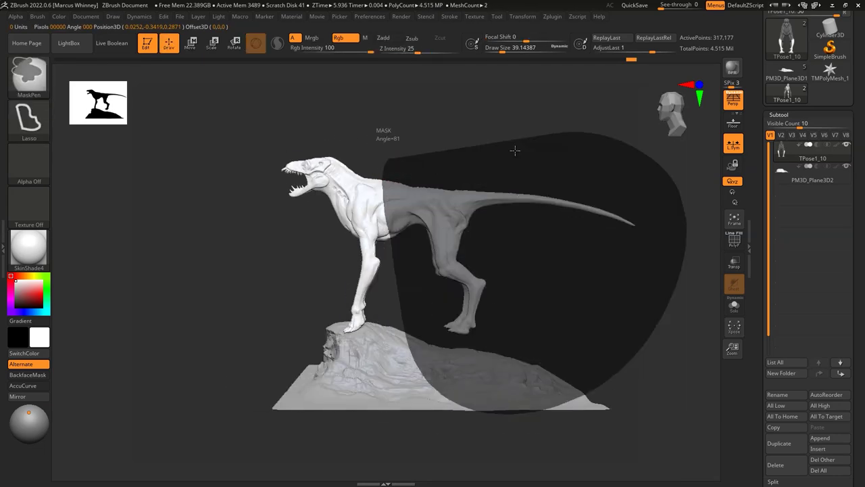
{"action": "left_click", "coordinate": [463, 152], "text": "ctrl"}
{"action": "key", "text": "w"}
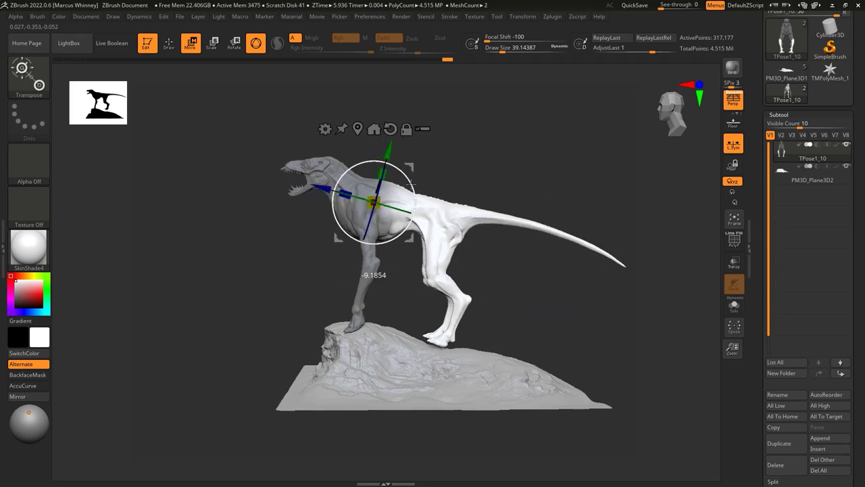
{"action": "left_click_drag", "start_coordinate": [409, 165], "coordinate": [521, 122]}
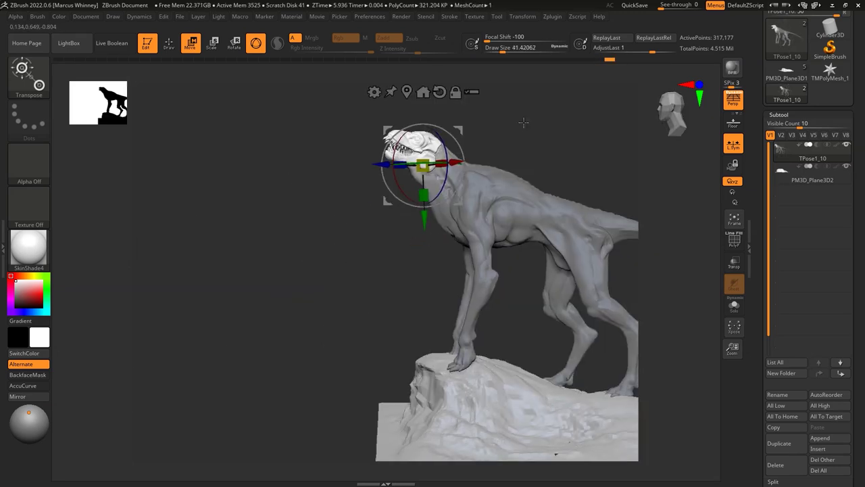
{"action": "left_click_drag", "start_coordinate": [409, 147], "coordinate": [568, 156]}
{"action": "key", "text": "q"}
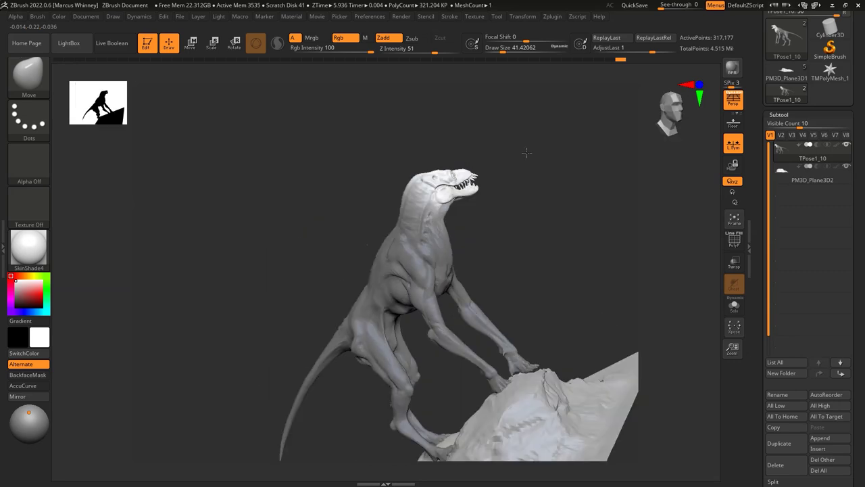
{"action": "left_click_drag", "start_coordinate": [568, 156], "coordinate": [508, 226]}
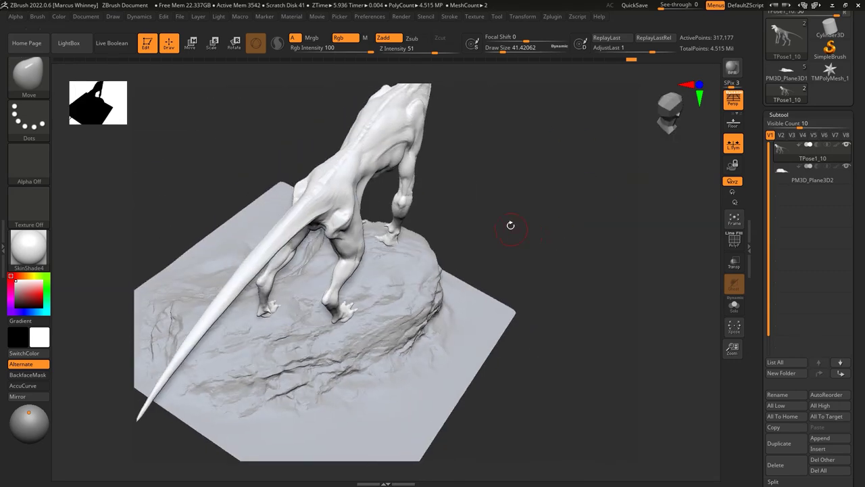
Mask near the shoulder, invert it, pose the arm with the move gizmo, and clear the mask.
{"action": "left_click_drag", "start_coordinate": [414, 105], "coordinate": [408, 137], "text": "ctrl"}
{"action": "left_click", "coordinate": [461, 201], "text": "ctrl"}
{"action": "mouse_move", "coordinate": [461, 200]}
{"action": "left_mouse_down"}
{"action": "mouse_move", "coordinate": [533, 158]}
{"action": "mouse_move", "coordinate": [501, 234]}
{"action": "left_mouse_up"}
{"action": "key", "text": "w"}
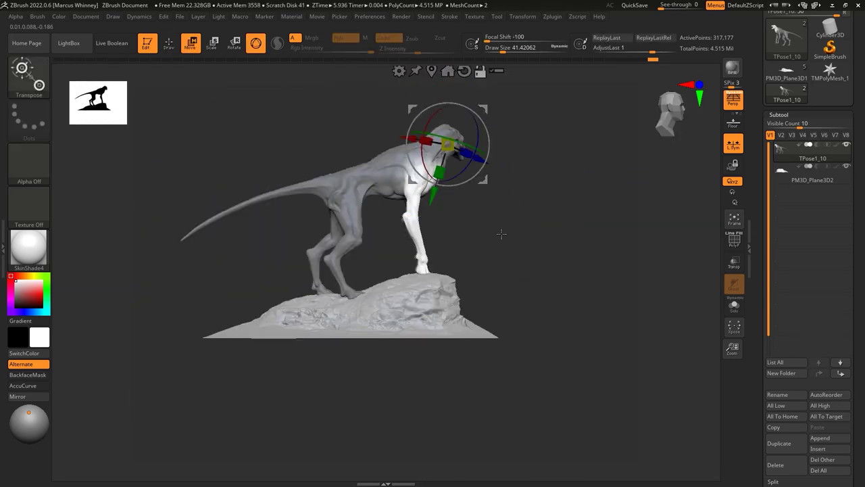
{"action": "mouse_move", "coordinate": [459, 153]}
{"action": "left_mouse_down"}
{"action": "mouse_move", "coordinate": [454, 177]}
{"action": "mouse_move", "coordinate": [541, 131]}
{"action": "mouse_move", "coordinate": [472, 248]}
{"action": "mouse_move", "coordinate": [598, 179]}
{"action": "mouse_move", "coordinate": [553, 134]}
{"action": "mouse_move", "coordinate": [388, 186]}
{"action": "mouse_move", "coordinate": [444, 202]}
{"action": "left_mouse_up"}
{"action": "key", "text": "q"}
{"action": "left_click", "coordinate": [541, 131], "text": "ctrl"}
Lasso-mask the leg to pose it onto the rock and reduce the brush size to about 35.
{"action": "key", "text": "w"}
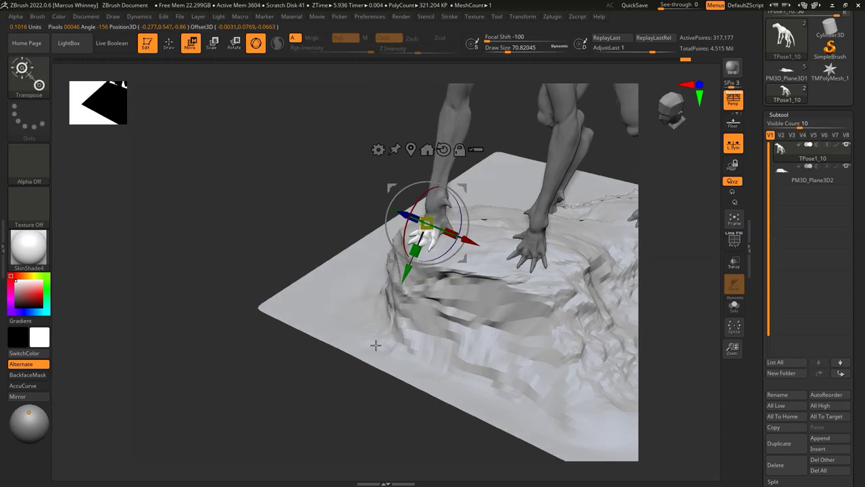
{"action": "left_click_drag", "start_coordinate": [377, 344], "coordinate": [422, 172]}
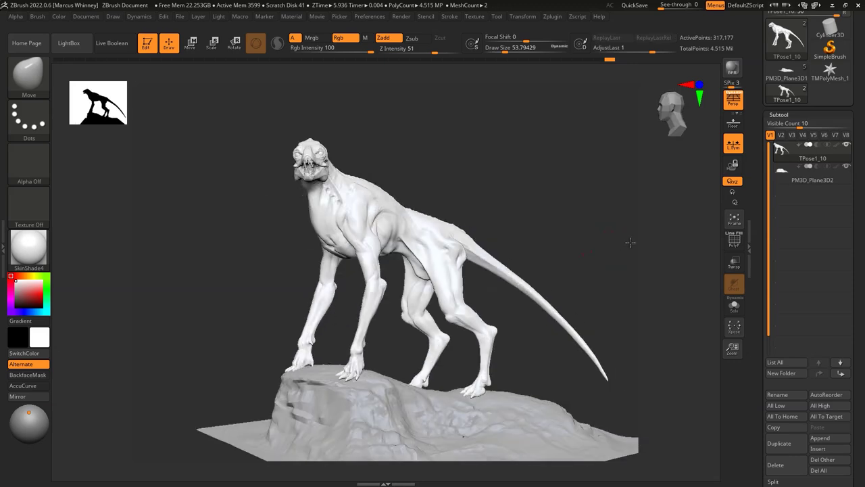
{"action": "left_click_drag", "start_coordinate": [591, 224], "coordinate": [612, 244]}
{"action": "key", "text": "space"}
{"action": "left_click_drag", "start_coordinate": [561, 231], "coordinate": [557, 198]}
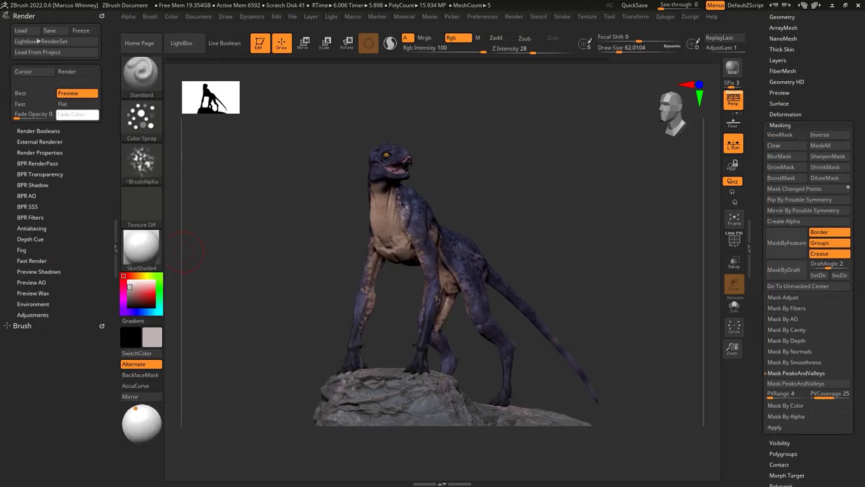
BPR-render the painted creature with Render Properties and BPR Shadow enabled.
{"action": "left_click", "coordinate": [46, 154]}
{"action": "key", "text": "shift+r"}
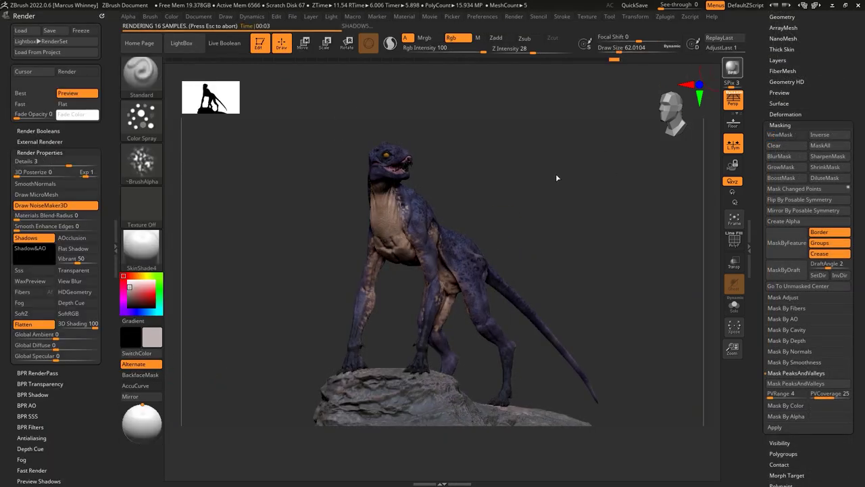
{"action": "left_click", "coordinate": [557, 174]}
{"action": "left_click", "coordinate": [32, 394]}
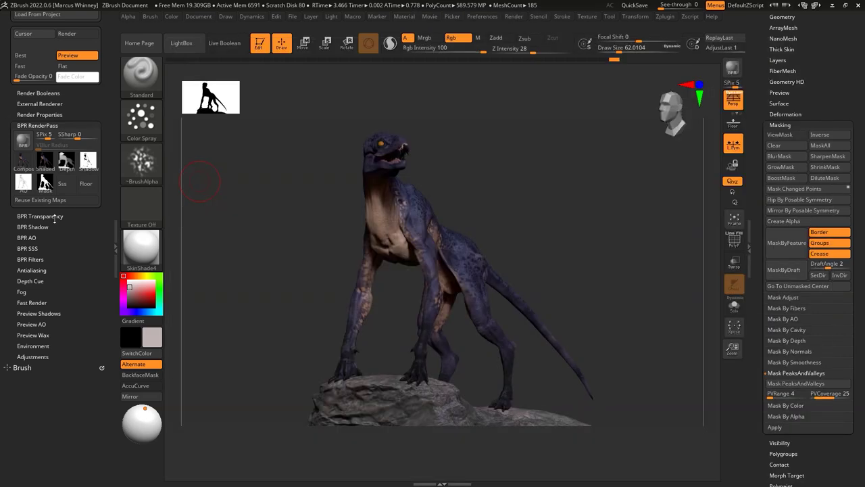
{"action": "left_click", "coordinate": [44, 114]}
{"action": "key", "text": "shift+r"}
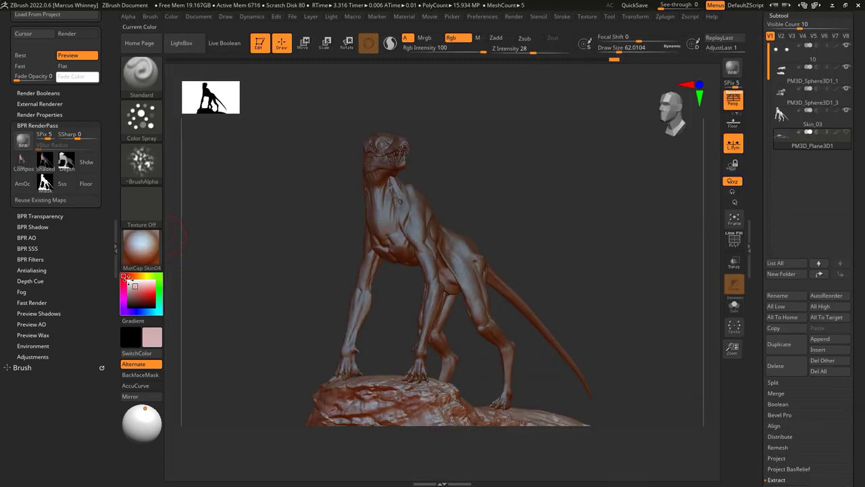
{"action": "key", "text": "shift+r"}
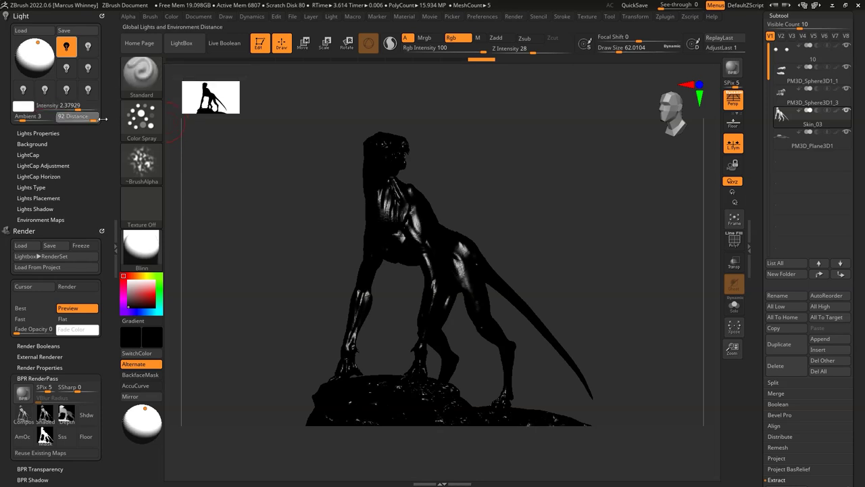
Move the light behind the creature, apply the Blinn material, and lower light intensity to about 1.
{"action": "left_click_drag", "start_coordinate": [148, 424], "coordinate": [143, 416]}
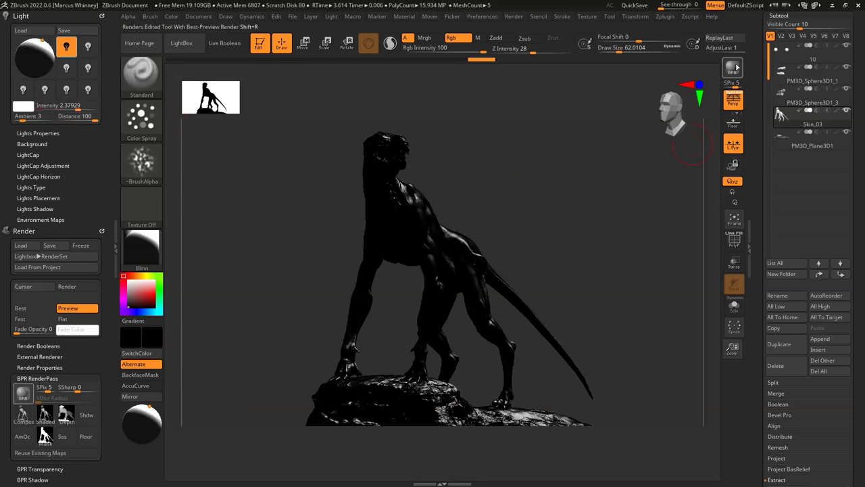
{"action": "left_click_drag", "start_coordinate": [148, 409], "coordinate": [263, 255]}
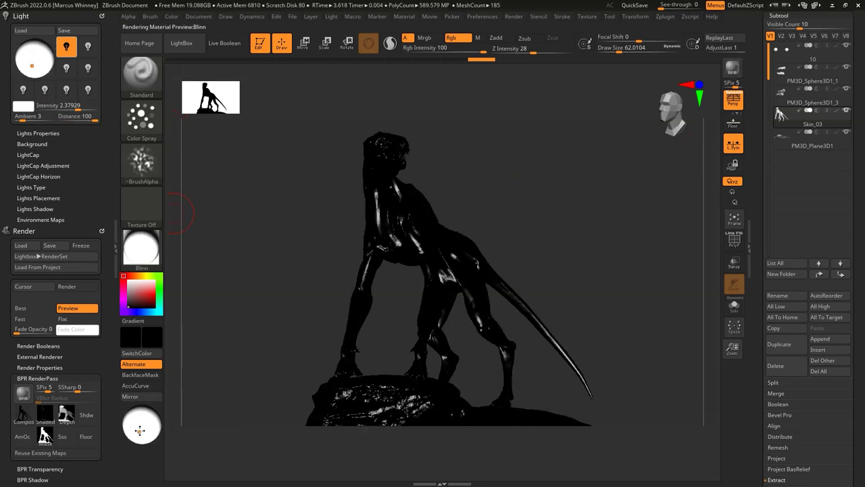
{"action": "left_click", "coordinate": [140, 248]}
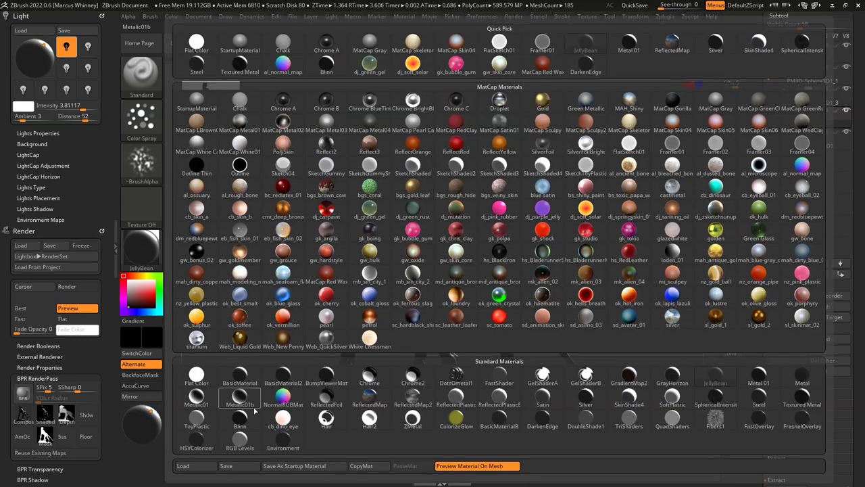
{"action": "left_click", "coordinate": [271, 387]}
{"action": "left_click_drag", "start_coordinate": [81, 108], "coordinate": [71, 110]}
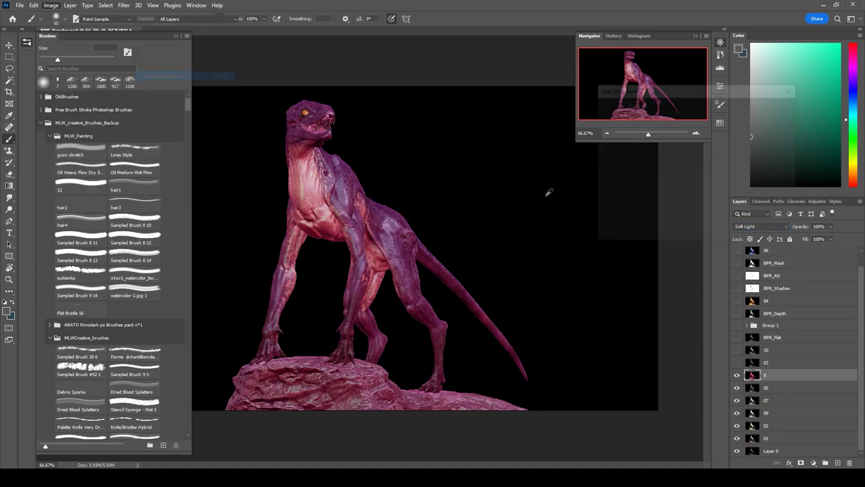
Set the pass layers to Soft Light at about 48% and 73% opacity, and mask layer 01.
{"action": "left_click", "coordinate": [746, 227]}
{"action": "left_click", "coordinate": [750, 299]}
{"action": "left_click", "coordinate": [750, 226]}
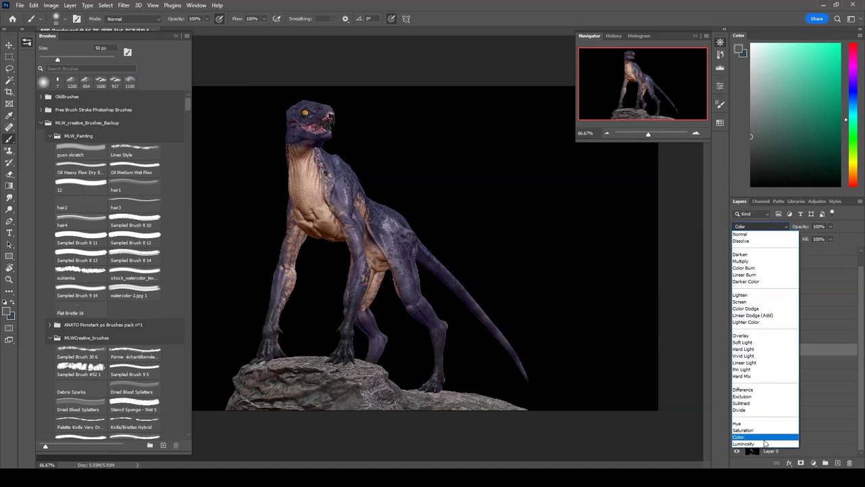
{"action": "left_click", "coordinate": [644, 224]}
{"action": "left_click_drag", "start_coordinate": [830, 226], "coordinate": [810, 239]}
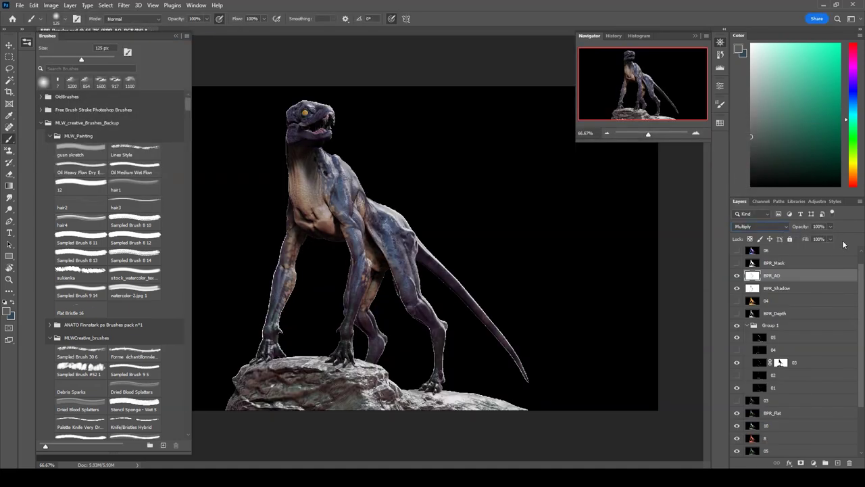
{"action": "left_click", "coordinate": [749, 344]}
{"action": "left_click_drag", "start_coordinate": [830, 227], "coordinate": [820, 239]}
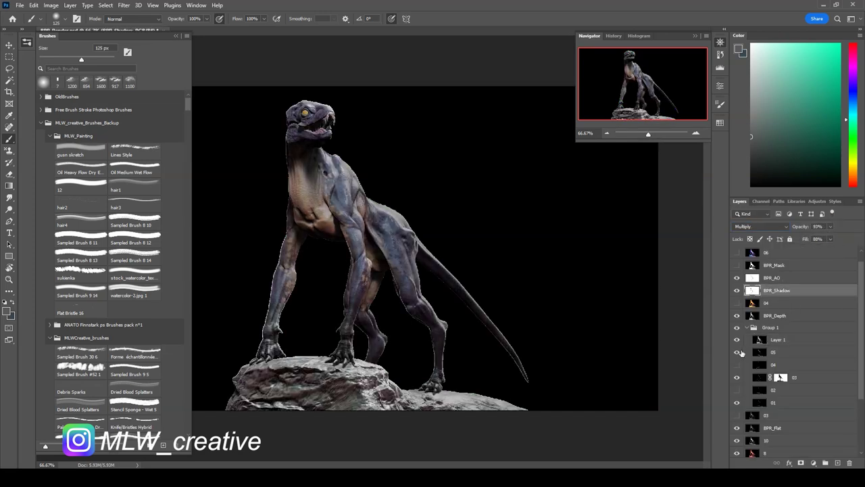
{"action": "left_click", "coordinate": [802, 463]}
{"action": "scroll", "coordinate": [739, 365], "scroll_direction": "down", "scroll_amount": 3}
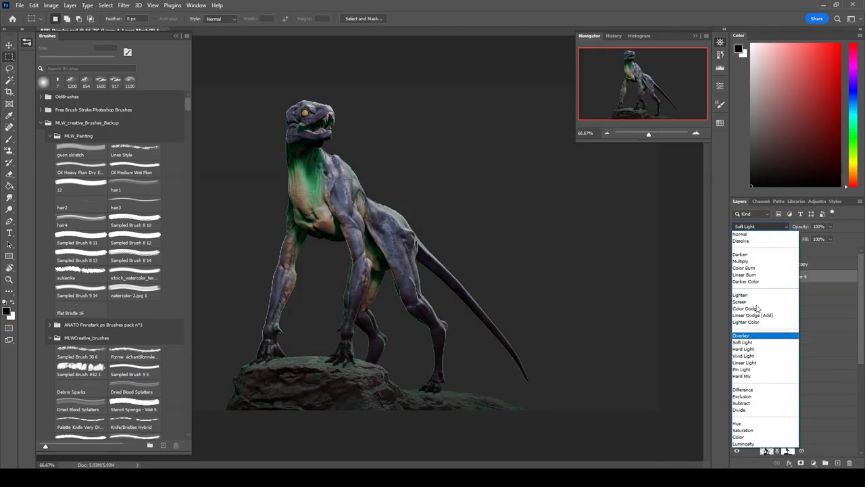
Invert the orange layer's mask and set it to Linear Dodge (Add) at about 29% fill.
{"action": "left_click", "coordinate": [752, 315]}
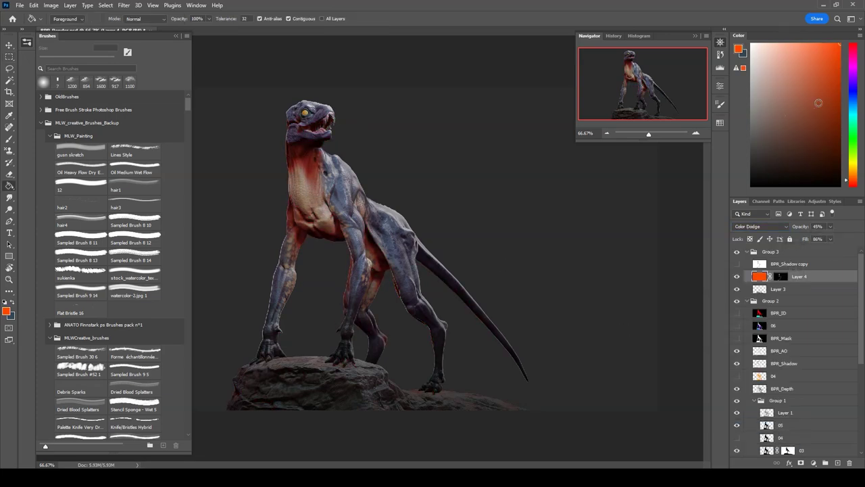
{"action": "key", "text": "ctrl+i"}
{"action": "key", "text": "b"}
{"action": "scroll", "coordinate": [285, 86], "scroll_direction": "up", "scroll_amount": 3, "text": "alt"}
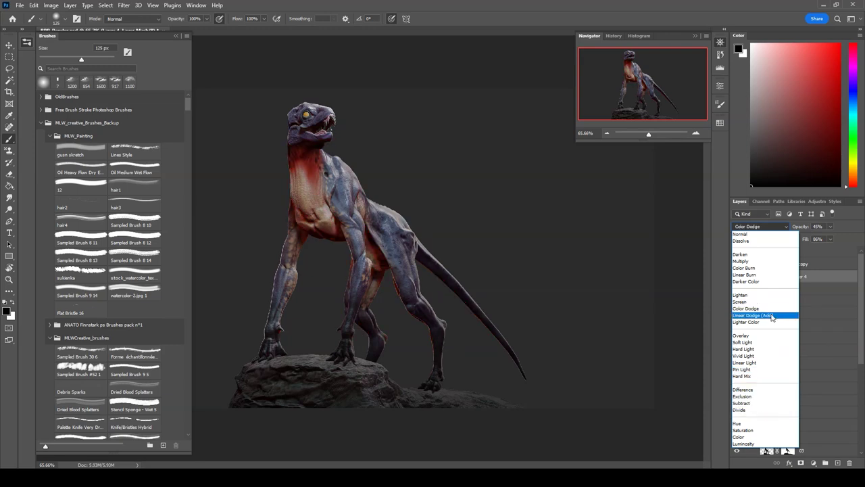
{"action": "left_click", "coordinate": [772, 315]}
{"action": "left_click_drag", "start_coordinate": [830, 238], "coordinate": [809, 257]}
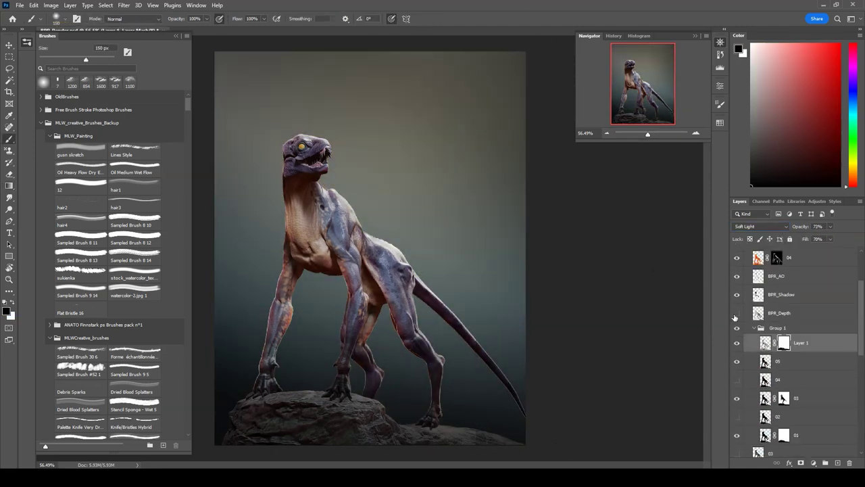
Show the teal gradient background and darken the lower rock and ground with a 600 px brush.
{"action": "left_click", "coordinate": [736, 393]}
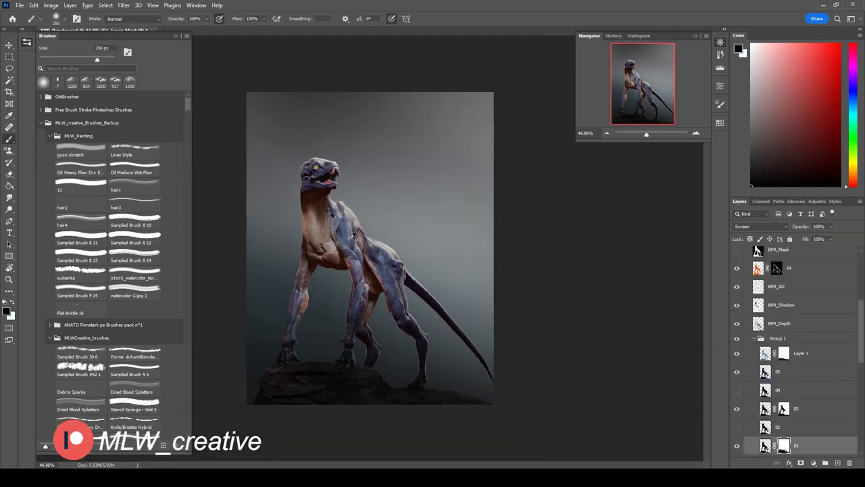
{"action": "scroll", "coordinate": [861, 325], "scroll_direction": "down", "scroll_amount": 3}
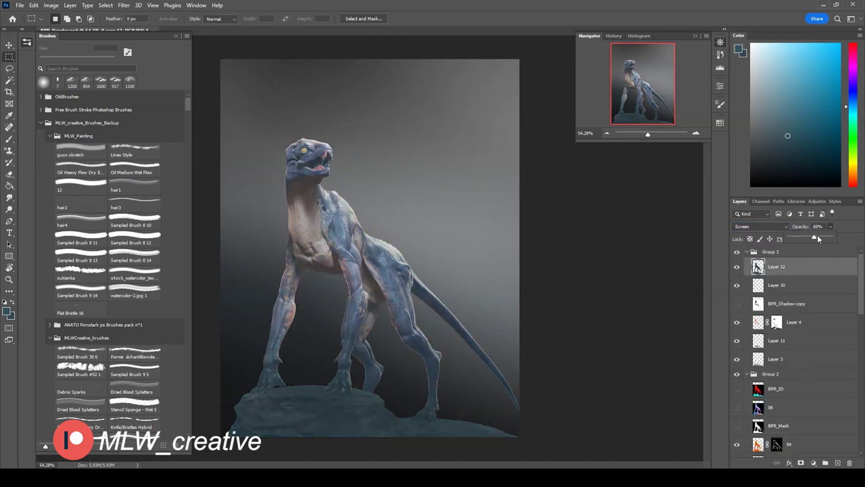
{"action": "left_click_drag", "start_coordinate": [476, 425], "coordinate": [576, 432]}
{"action": "key", "text": "bracketright"}
{"action": "left_click", "coordinate": [784, 444]}
{"action": "scroll", "coordinate": [813, 392], "scroll_direction": "down", "scroll_amount": 5}
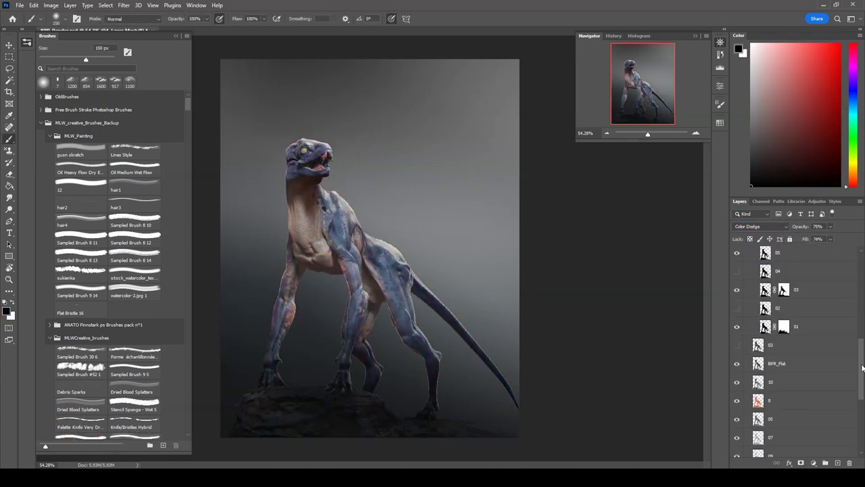
{"action": "scroll", "coordinate": [798, 338], "scroll_direction": "down", "scroll_amount": 10}
Paint misty dark blue trees and light grey foliage on Layer 13.
{"action": "left_click", "coordinate": [771, 392]}
{"action": "left_click", "coordinate": [763, 167]}
{"action": "left_click", "coordinate": [501, 196]}
{"action": "key", "text": "x"}
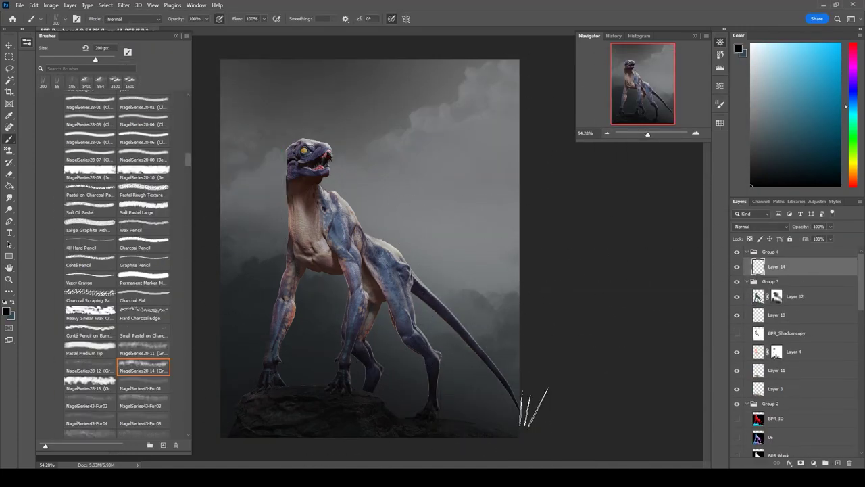
{"action": "scroll", "coordinate": [795, 346], "scroll_direction": "down", "scroll_amount": 5}
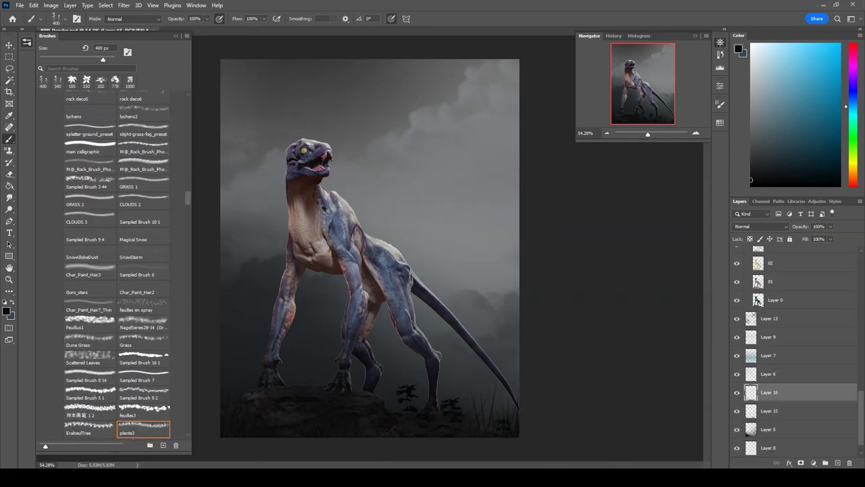
{"action": "key", "text": "period"}
{"action": "key", "text": "period"}
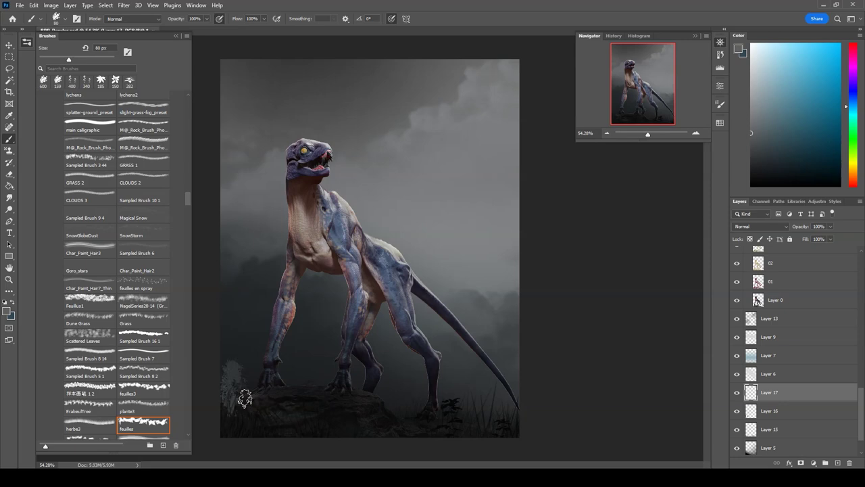
Raise Layer 0's saturation to +32 with Hue/Saturation.
{"action": "left_click", "coordinate": [786, 307]}
{"action": "key", "text": "ctrl+u"}
{"action": "left_click_drag", "start_coordinate": [675, 174], "coordinate": [691, 175]}
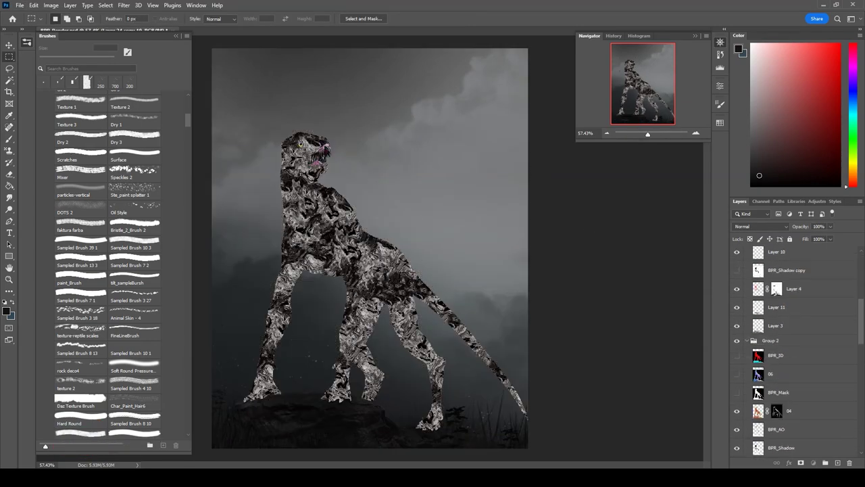
Change the blend modes of the texture layer and the teal tint layer, trying Screen along the way.
{"action": "left_click", "coordinate": [761, 227]}
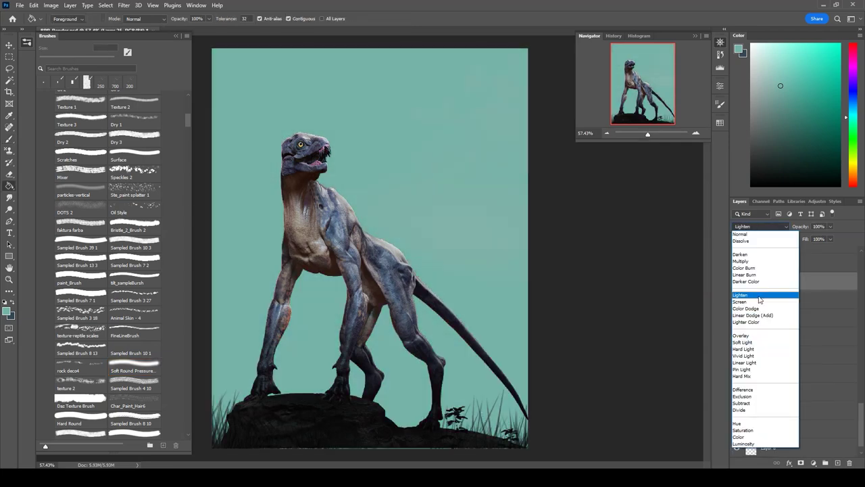
{"action": "left_click", "coordinate": [740, 301]}
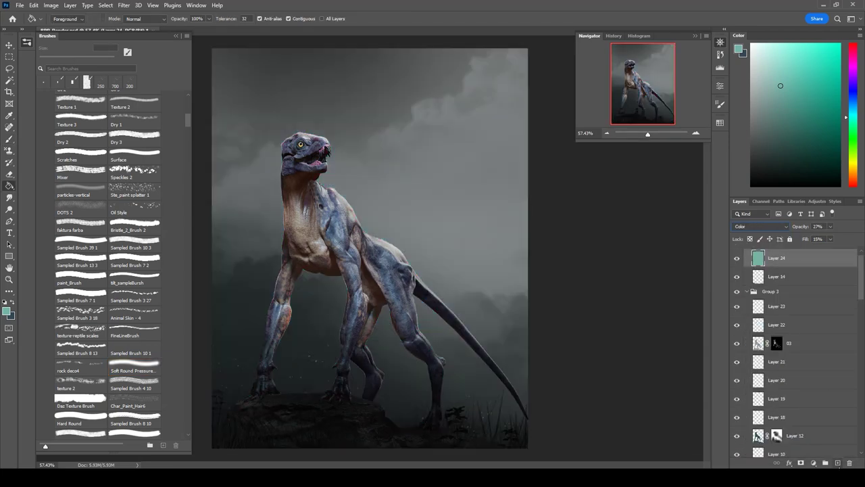
{"action": "left_click", "coordinate": [761, 226]}
{"action": "left_click", "coordinate": [753, 309]}
{"action": "left_click", "coordinate": [760, 227]}
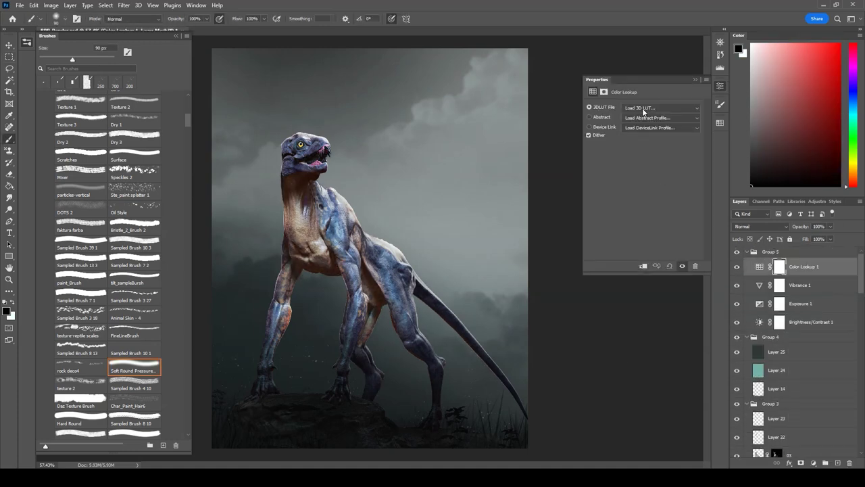
Step through Color Lookup presets to the Kodak 5218 Kodak 2395 LUT.
{"action": "key", "text": "Down"}
{"action": "key", "text": "Down"}
{"action": "key", "text": "Down"}
{"action": "key", "text": "Down"}
{"action": "key", "text": "Down"}
{"action": "key", "text": "Down"}
{"action": "key", "text": "Down"}
{"action": "key", "text": "Down"}
{"action": "key", "text": "Down"}
{"action": "key", "text": "Down"}
{"action": "key", "text": "Down"}
{"action": "key", "text": "Down"}
{"action": "key", "text": "Down"}
{"action": "left_click", "coordinate": [753, 225]}
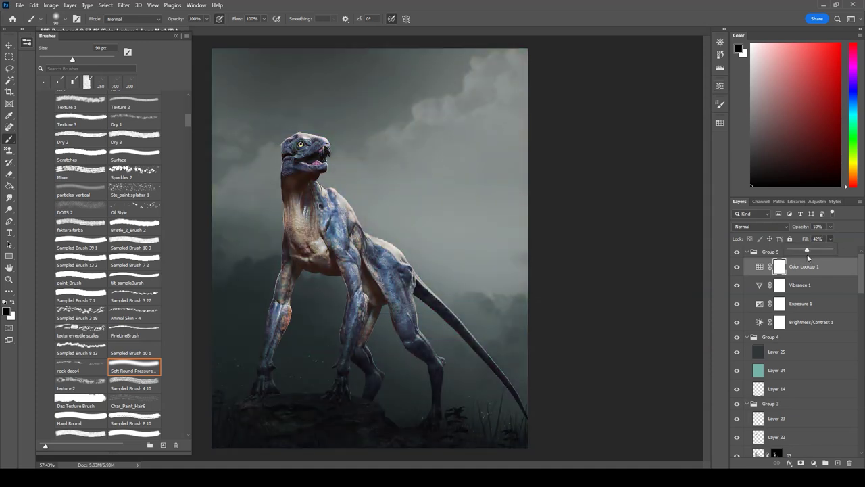